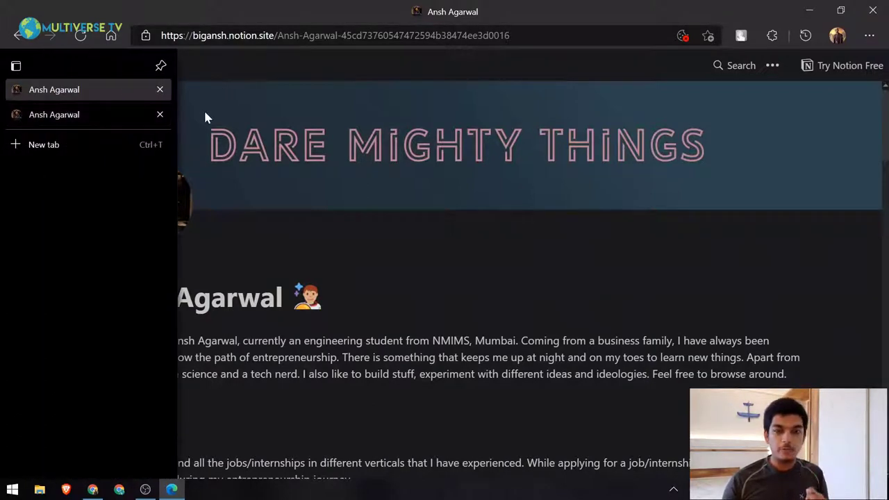
Compare the portfolio page at its notion.site address with the same page on its custom domain.
click(16, 113)
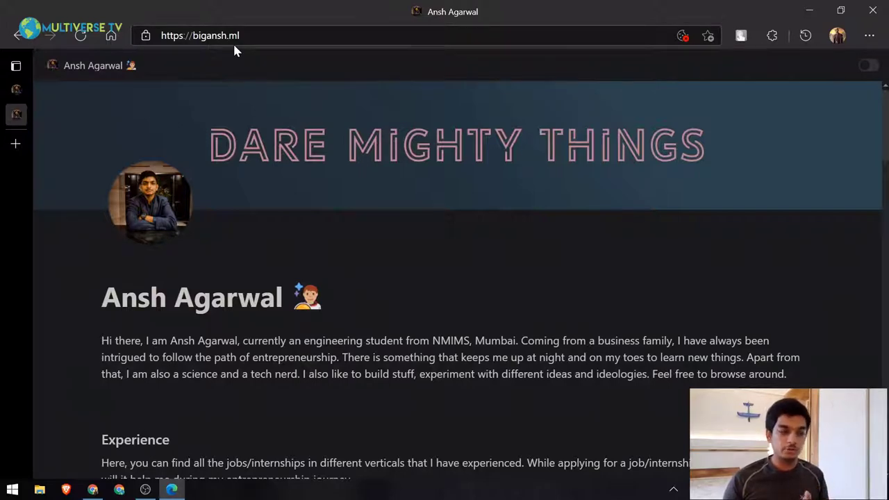
scroll(219, 183, down, 1)
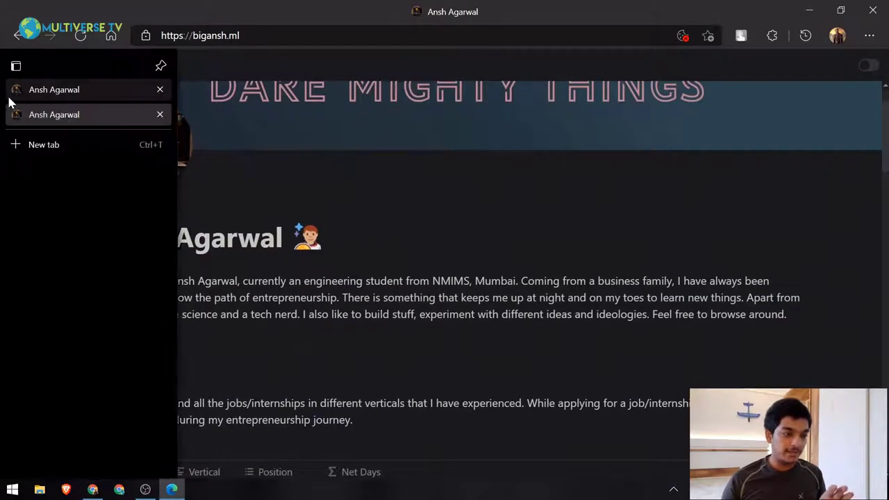
click(42, 89)
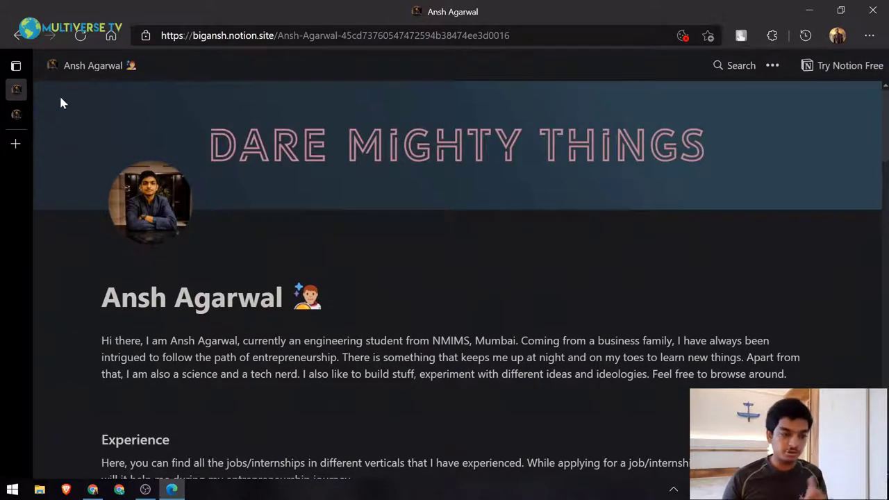
click(11, 114)
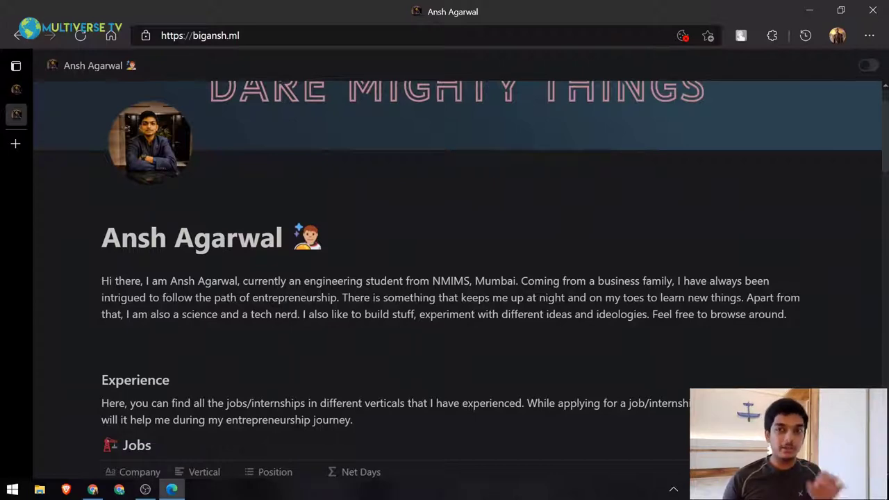
Switch to Chrome and add the site hostnotion.ml to the Cloudflare account.
click(92, 490)
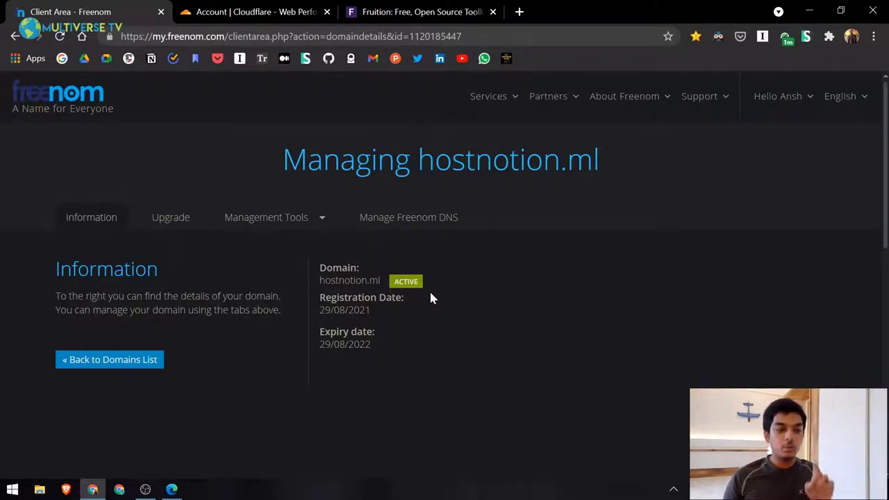
click(224, 10)
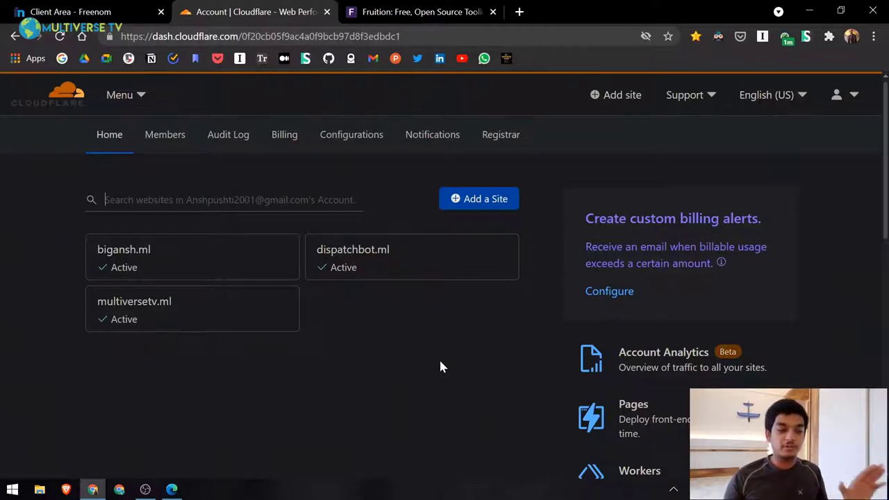
click(461, 211)
click(223, 258)
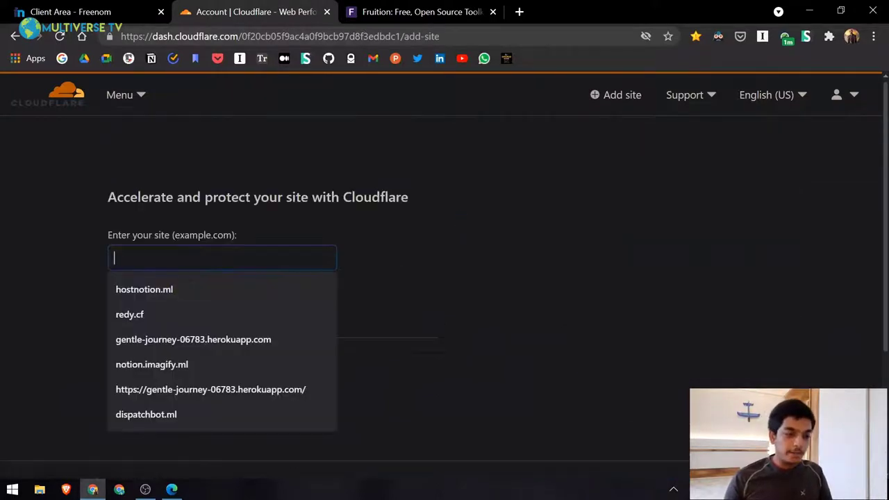
text(hostnotion.ml)
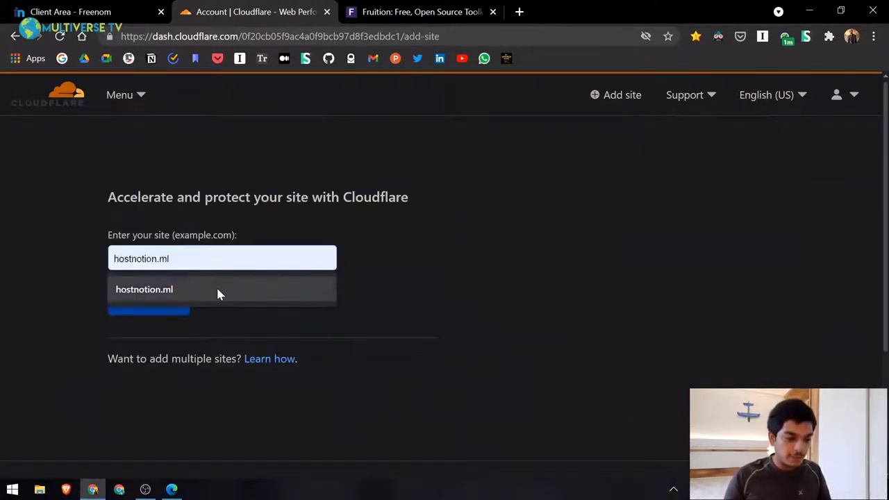
click(217, 294)
click(168, 298)
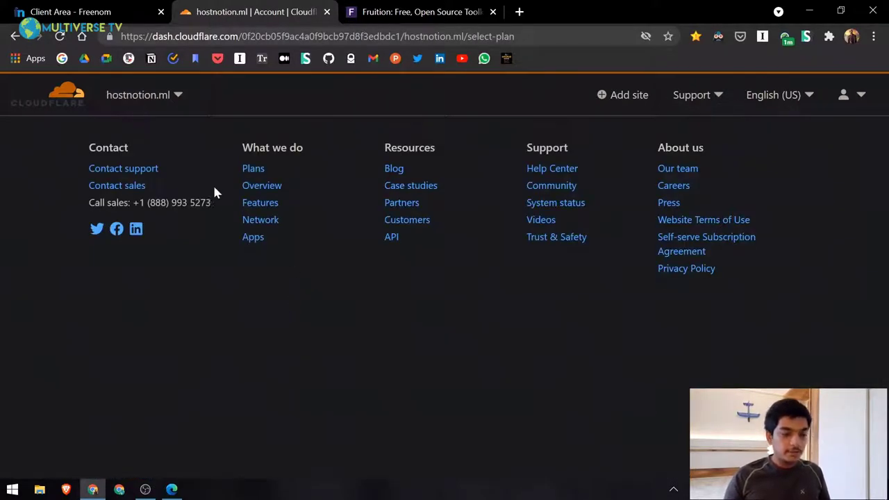
Choose the Free $0 plan for hostnotion.ml and continue to the DNS record scan.
scroll(248, 240, down, 4)
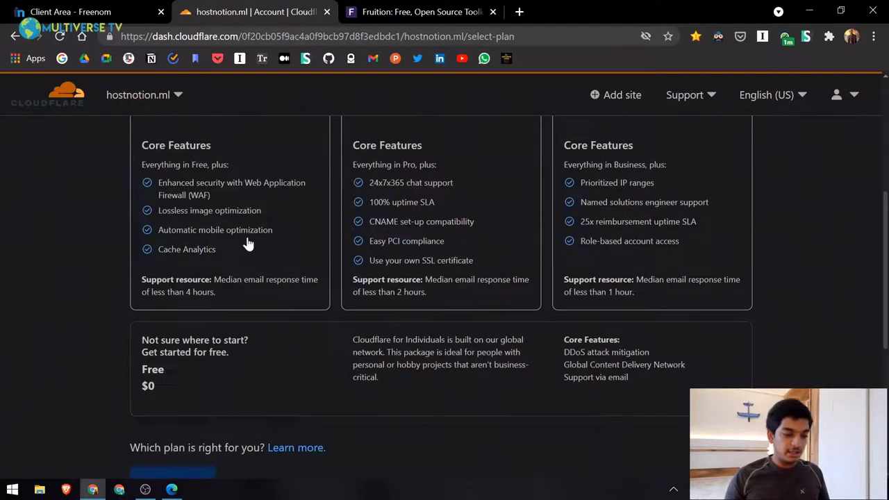
click(220, 367)
scroll(273, 301, up, 2)
scroll(375, 236, down, 3)
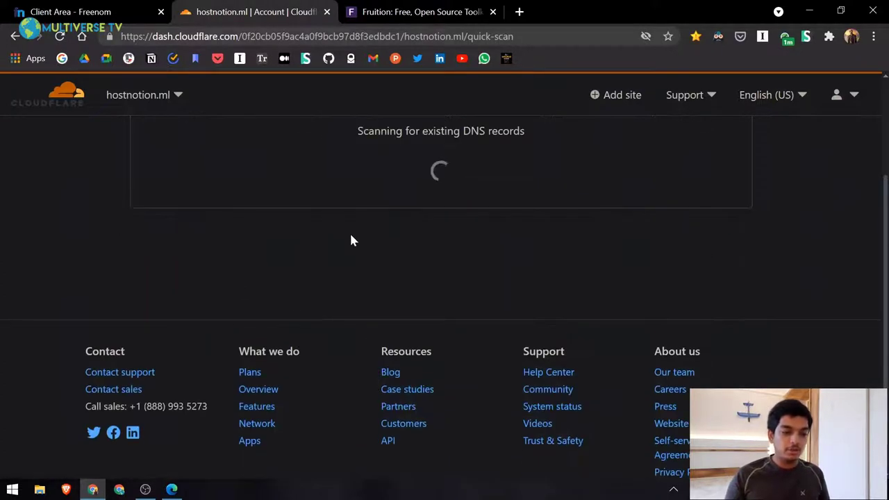
scroll(347, 211, up, 2)
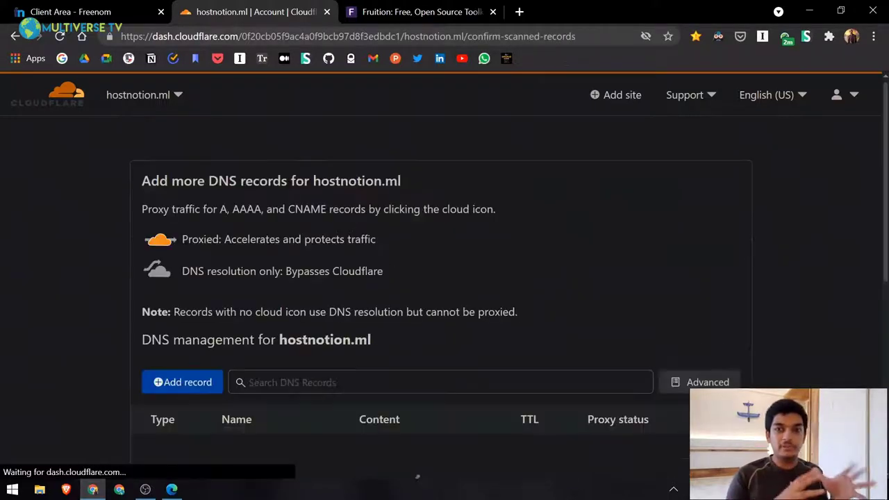
Continue the hostnotion.ml setup without DNS records and confirm adding them later.
scroll(349, 218, down, 3)
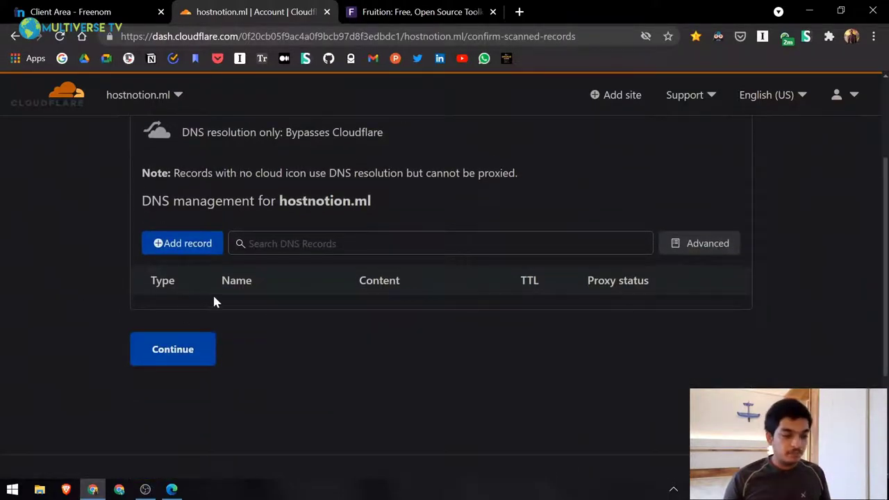
scroll(274, 274, up, 3)
scroll(298, 282, down, 3)
scroll(247, 340, up, 2)
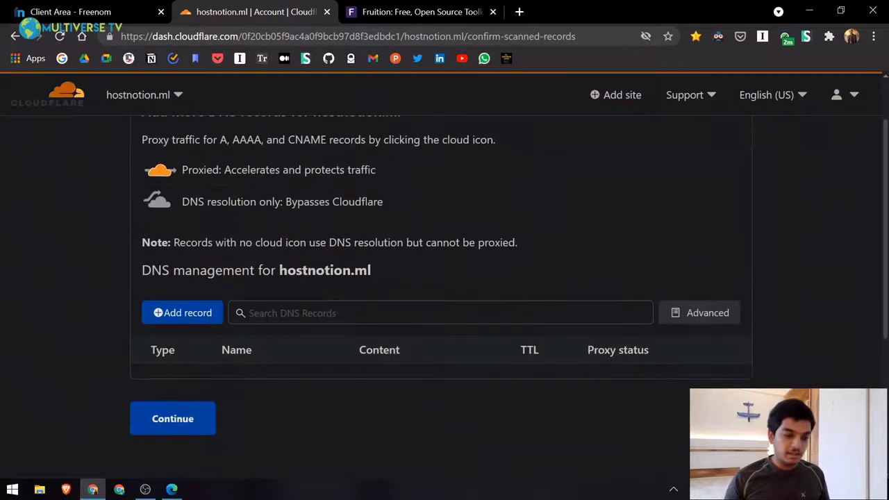
click(184, 419)
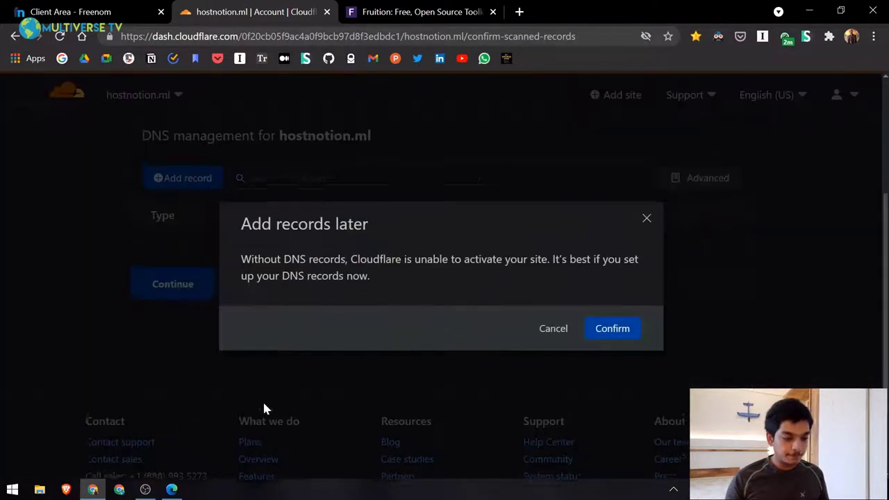
click(614, 328)
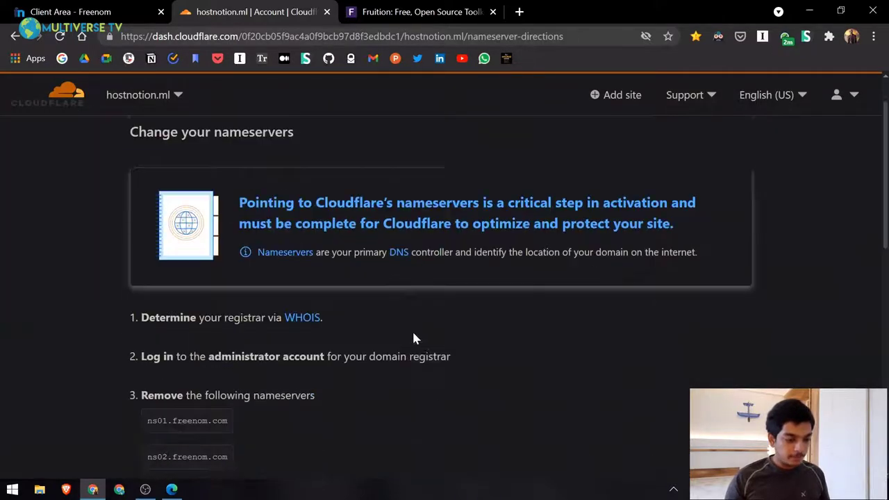
Copy Cloudflare's nameserver dion.ns.cloudflare.com and enter it as Nameserver 1 in Freenom's custom nameservers for hostnotion.ml.
scroll(413, 339, down, 5)
click(356, 314)
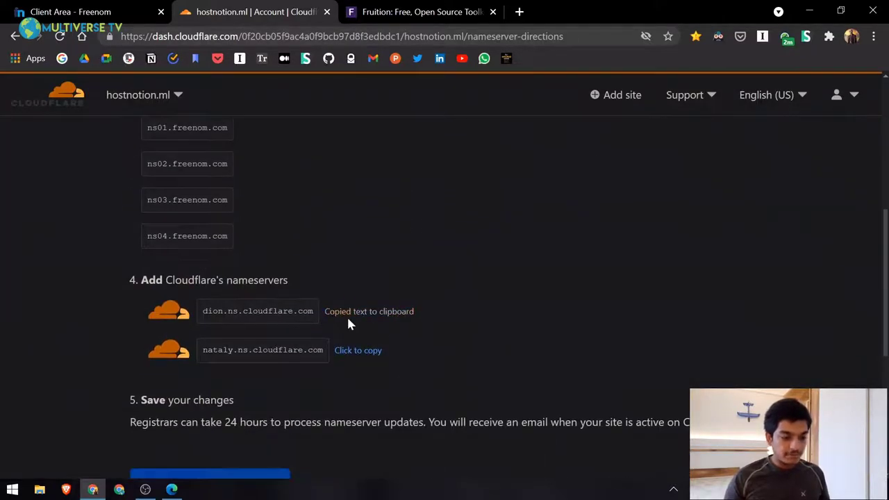
click(53, 10)
click(290, 217)
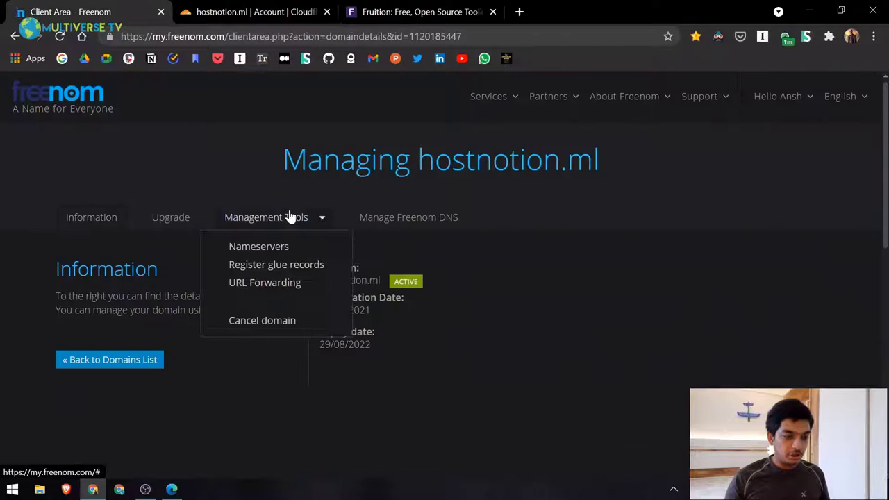
click(258, 250)
click(372, 312)
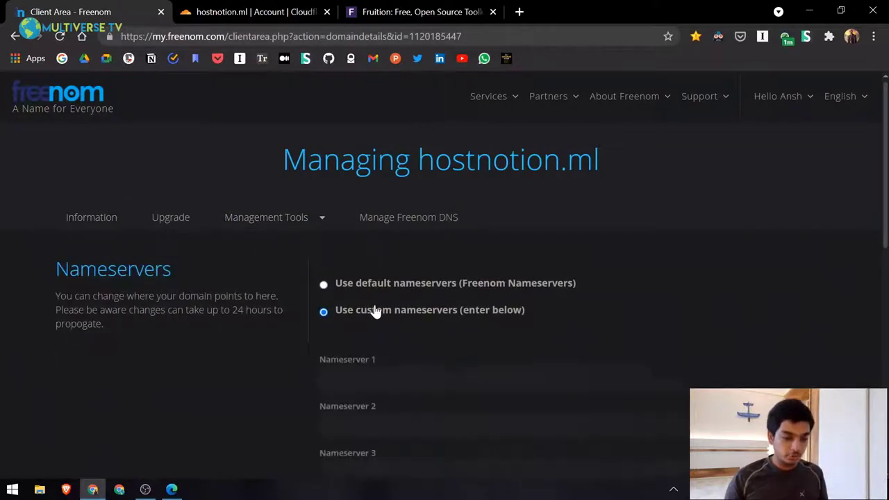
scroll(373, 312, down, 1)
click(373, 312)
key(ctrl+v)
Copy nataly.ns.cloudflare.com from Cloudflare into Nameserver 2 in Freenom and save the nameserver change.
click(212, 7)
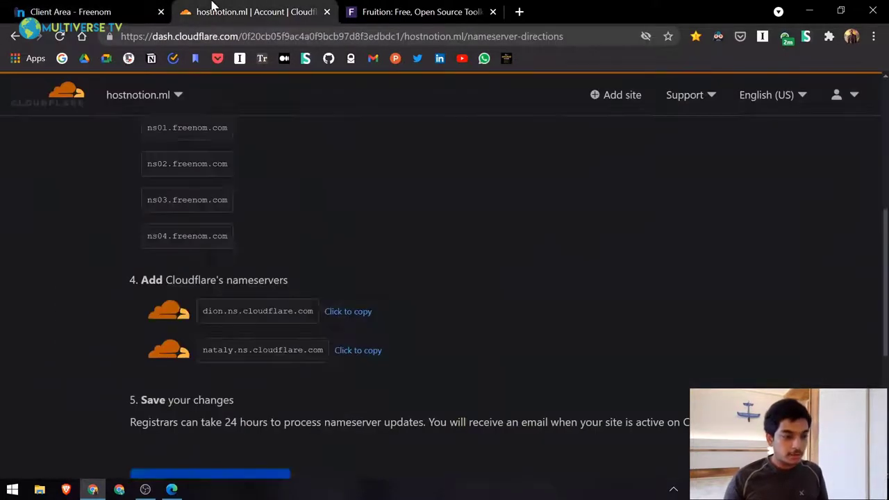
click(358, 350)
click(63, 11)
click(323, 355)
key(ctrl+v)
scroll(372, 393, down, 2)
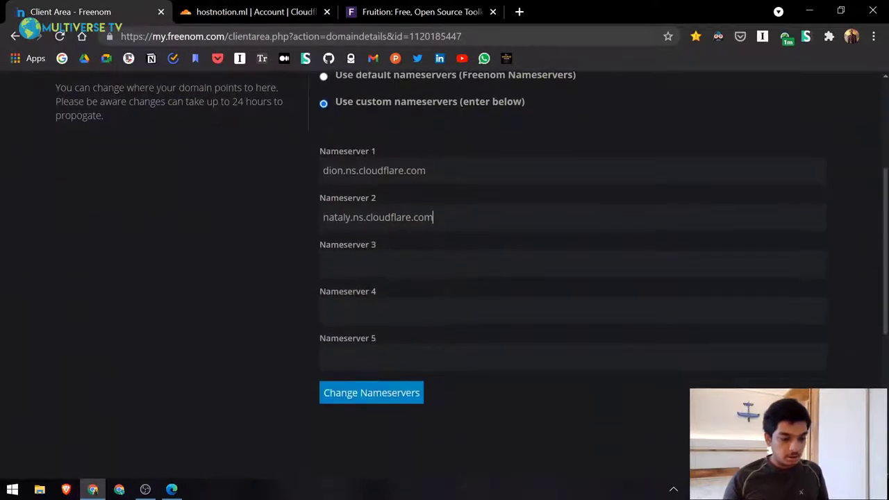
click(361, 398)
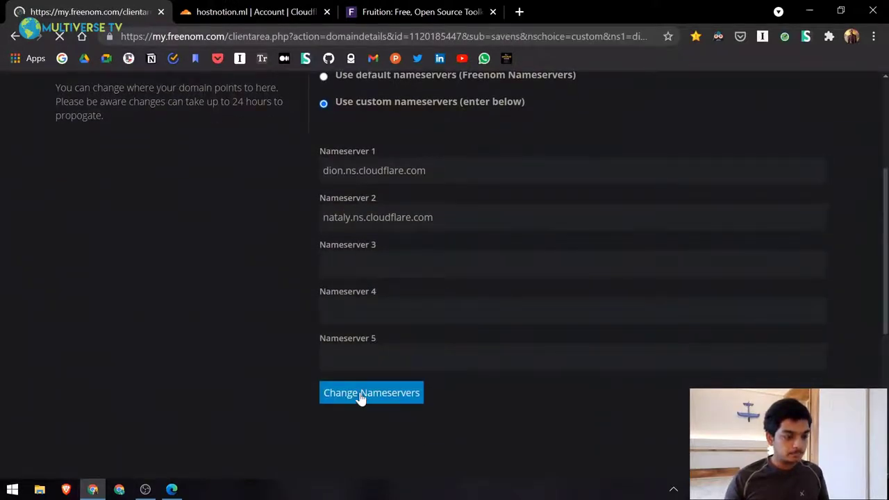
Review the saved custom nameservers of hostnotion.ml in Freenom.
mouse_move(289, 231)
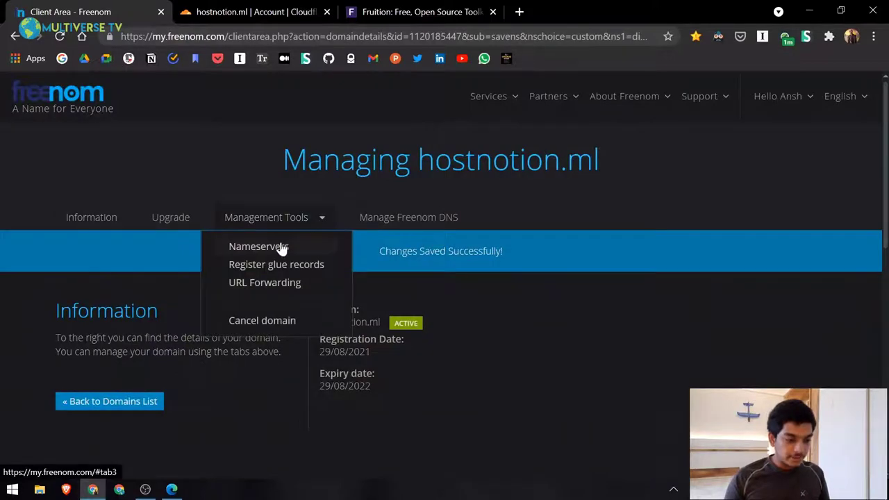
click(282, 245)
scroll(391, 338, down, 2)
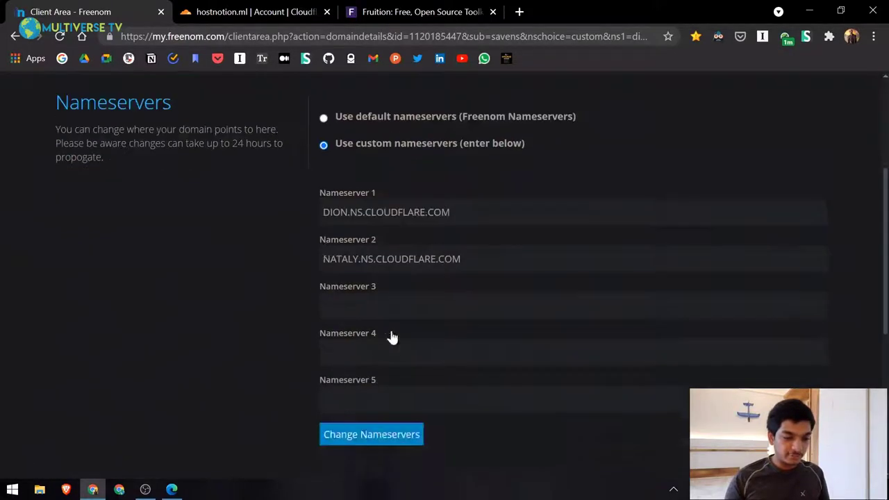
Complete Cloudflare's nameserver instructions for hostnotion.ml, skipping the recommendations, and request a nameserver check.
click(239, 11)
scroll(218, 338, down, 4)
click(244, 213)
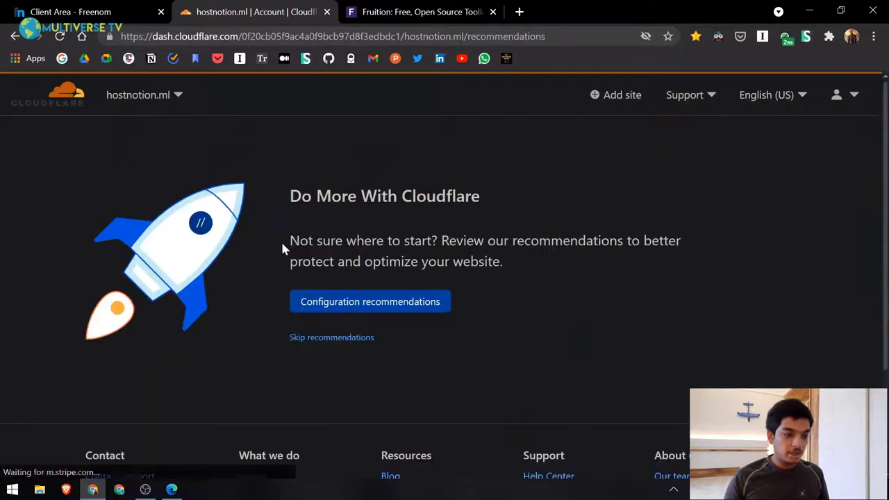
click(346, 340)
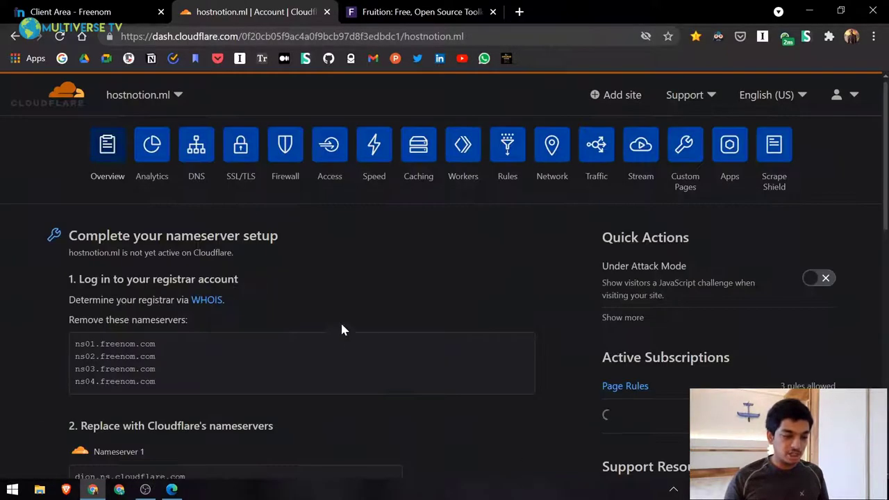
scroll(341, 327, down, 6)
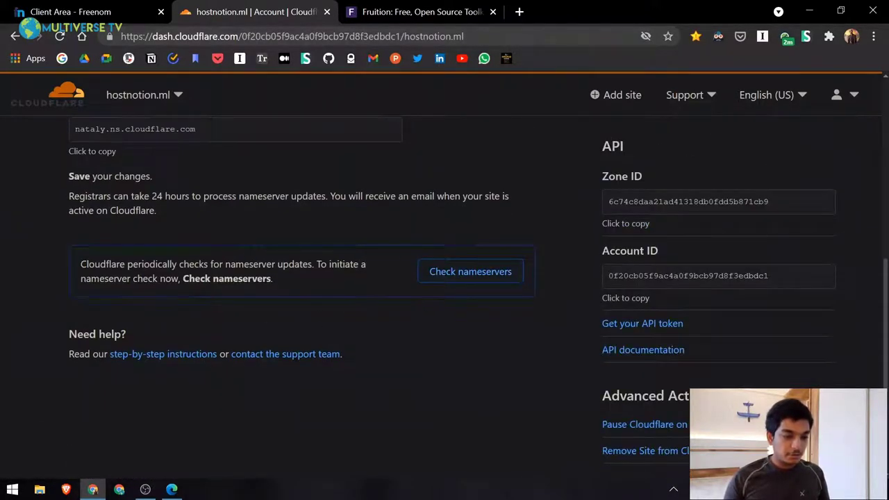
click(458, 272)
Go to the Cloudflare account's Workers product and create a new Worker.
scroll(335, 307, up, 10)
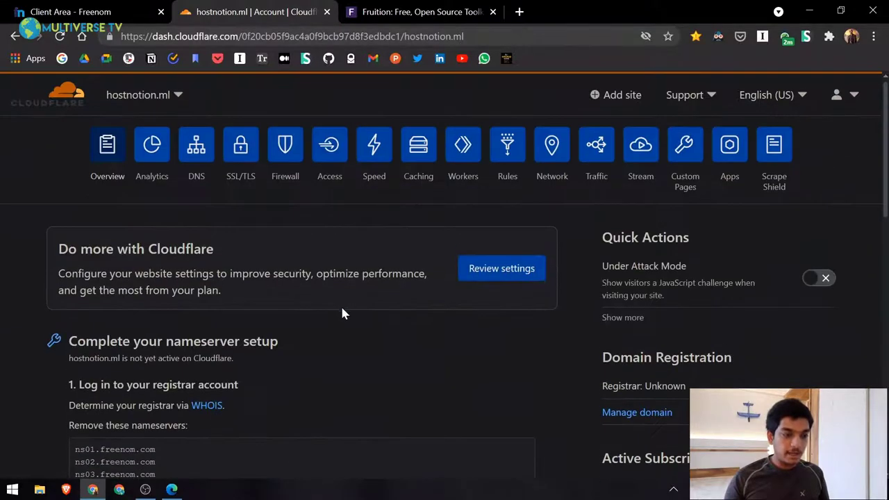
click(164, 102)
scroll(177, 223, down, 1)
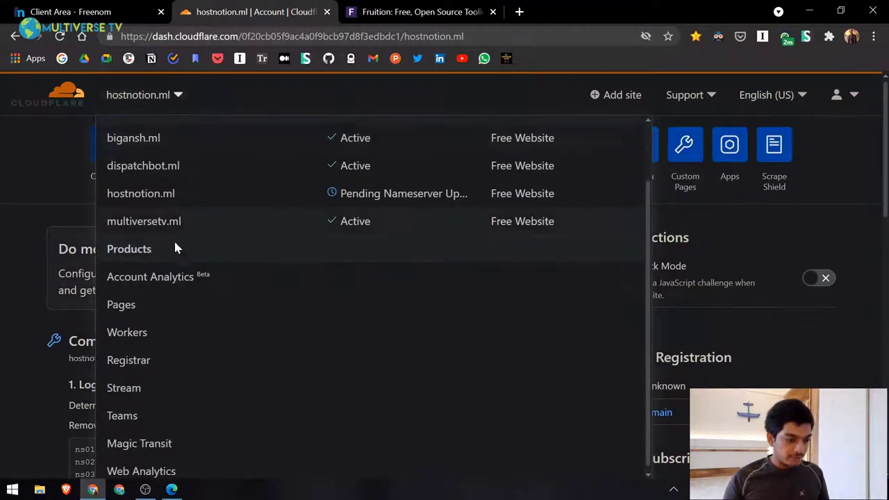
click(144, 332)
click(145, 99)
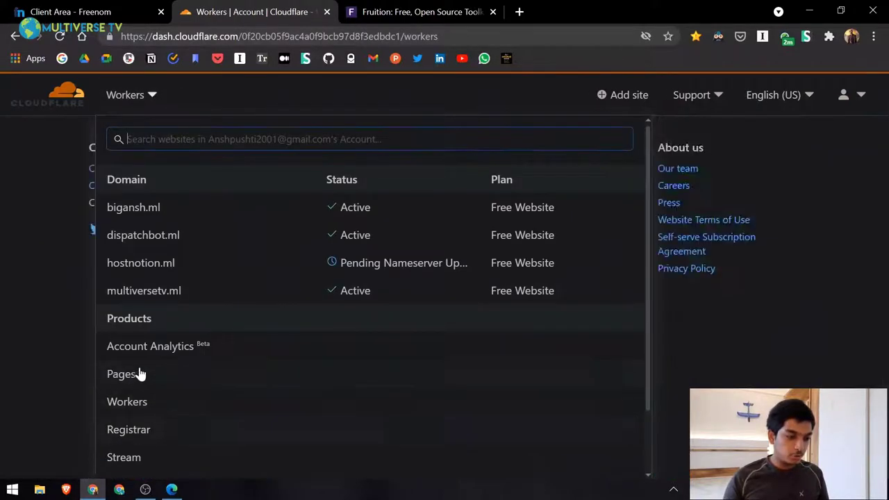
click(34, 318)
click(503, 278)
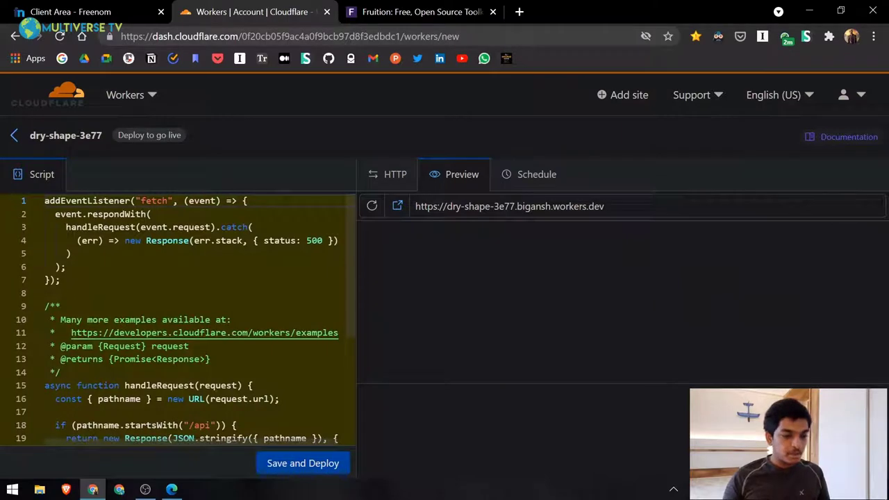
In Fruition's script generator, enter hostnotion.ml as the domain.
click(390, 12)
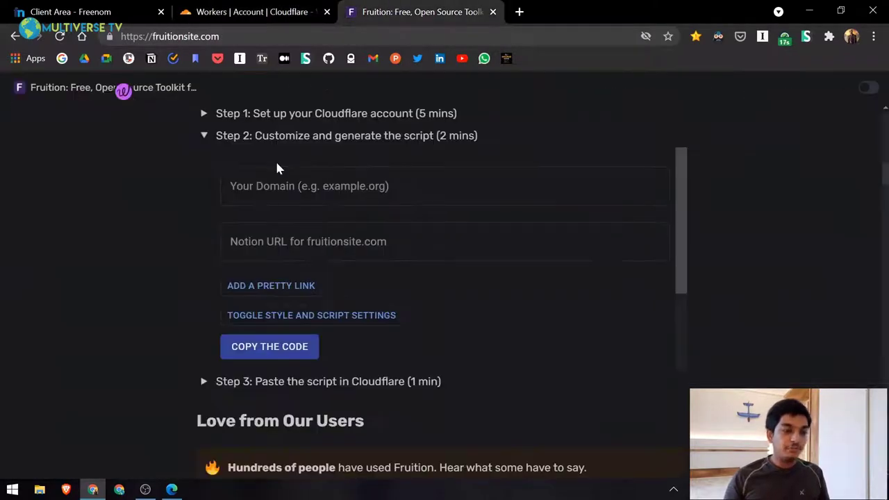
click(465, 252)
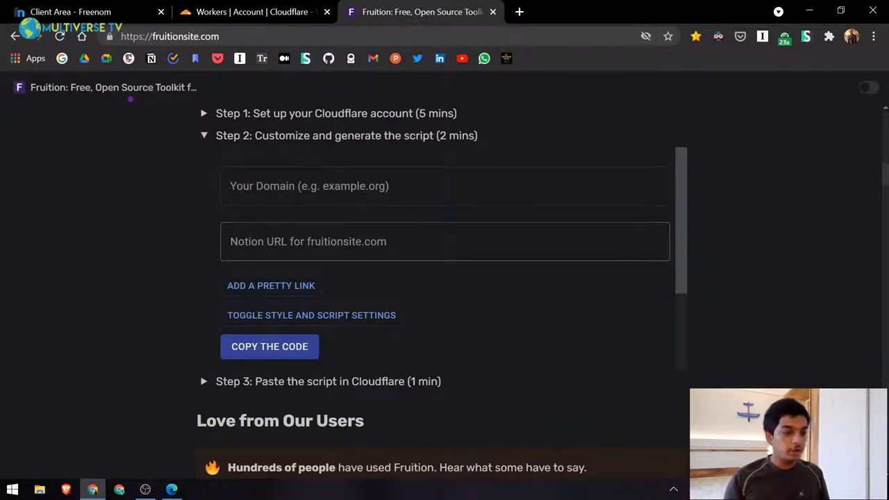
click(308, 203)
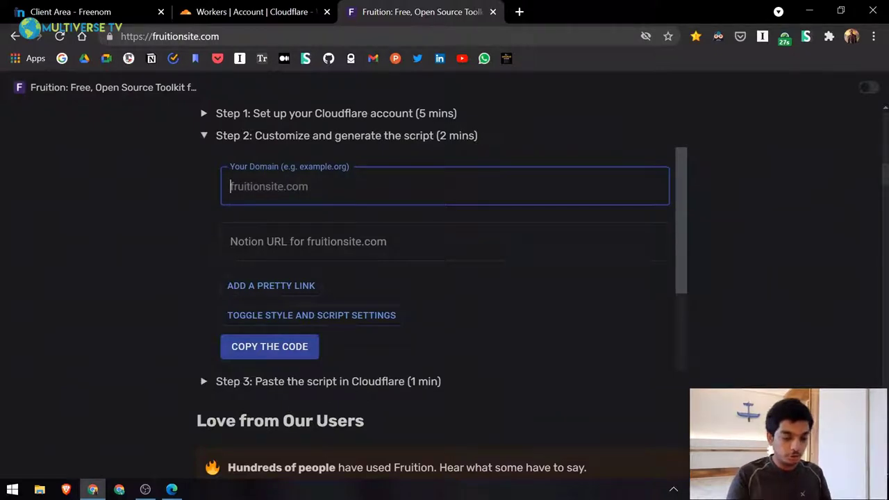
text(hostnot)
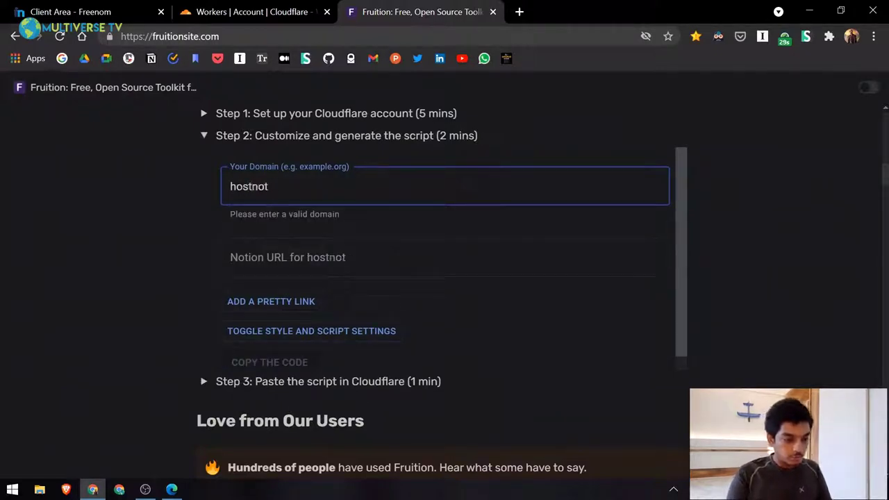
text(oion.ml)
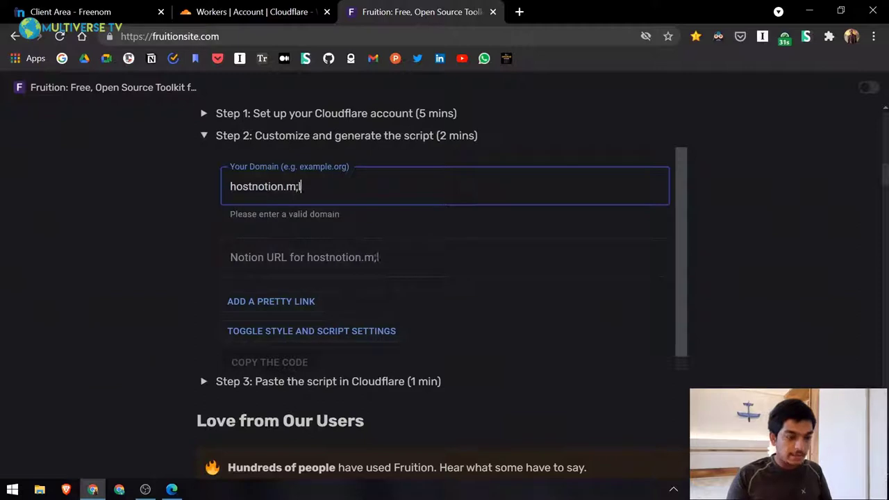
key(BackSpace)
text(l)
key(Tab)
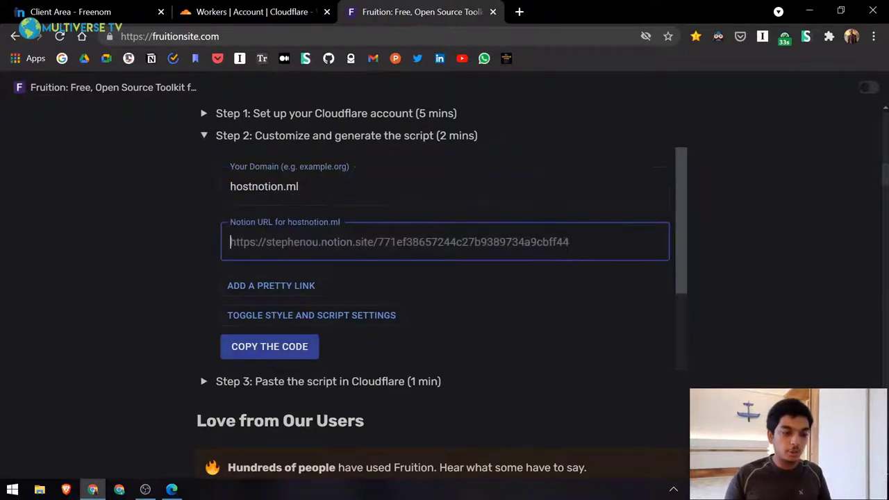
Open Notion in a new browser tab and go to the private Host Notion page.
click(520, 12)
text(notion)
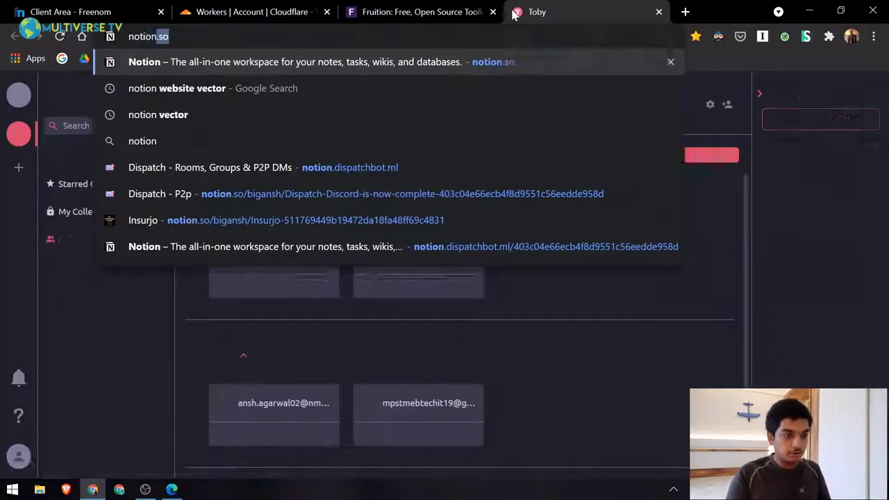
key(Return)
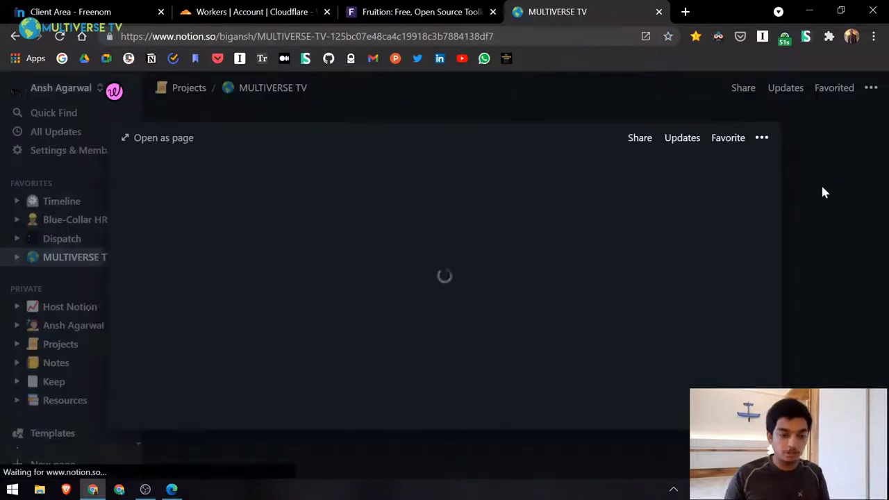
click(821, 189)
click(73, 307)
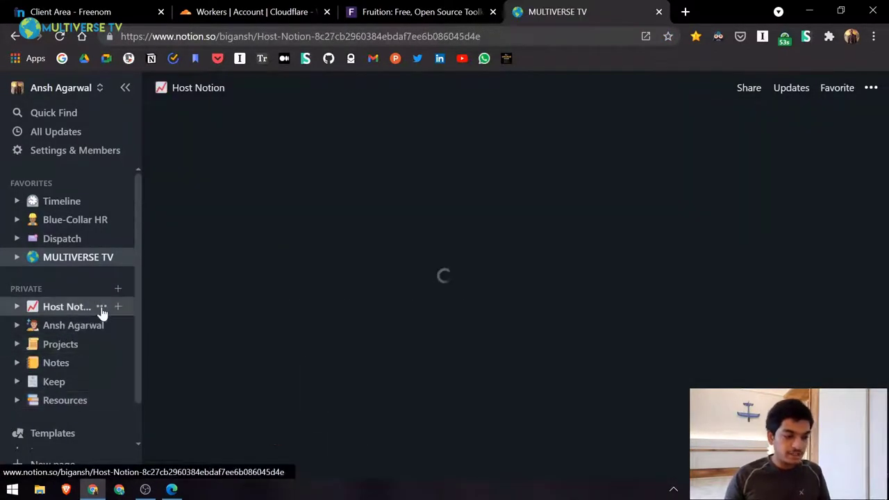
Copy the Host Notion page's public web link into Fruition's Notion URL for hostnotion.ml.
click(750, 89)
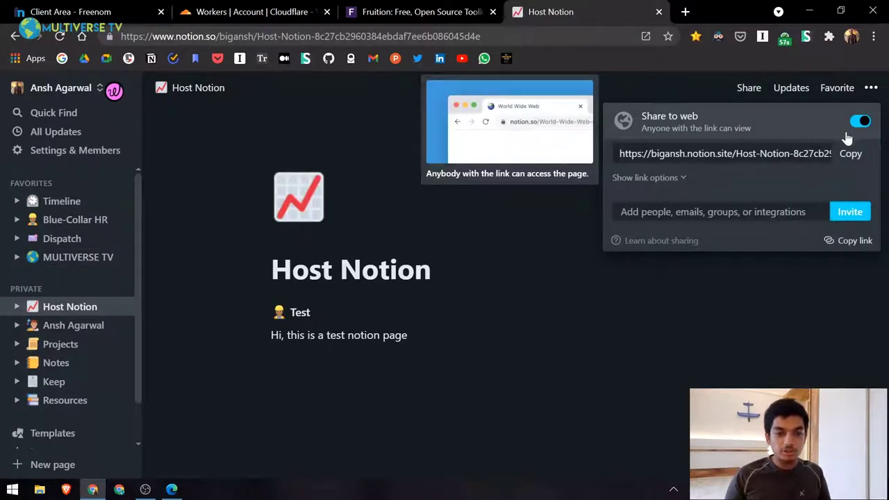
click(850, 153)
click(436, 12)
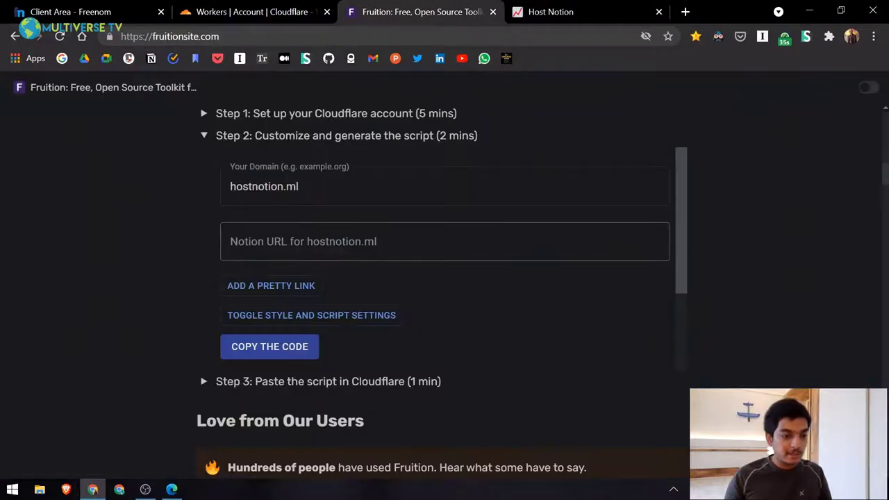
click(351, 242)
key(ctrl+v)
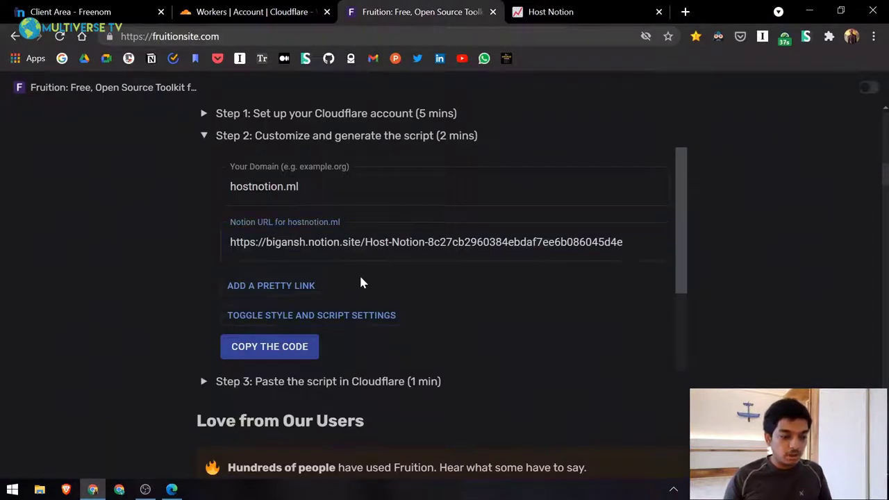
Switch to Microsoft Edge and view the example site's /jobs page to examine how a pretty link looks.
click(172, 490)
click(200, 35)
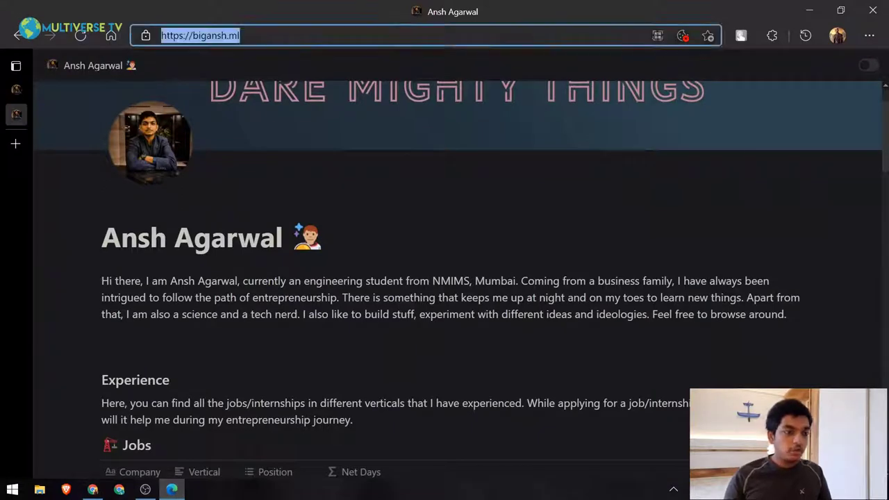
click(240, 36)
text(/jobs)
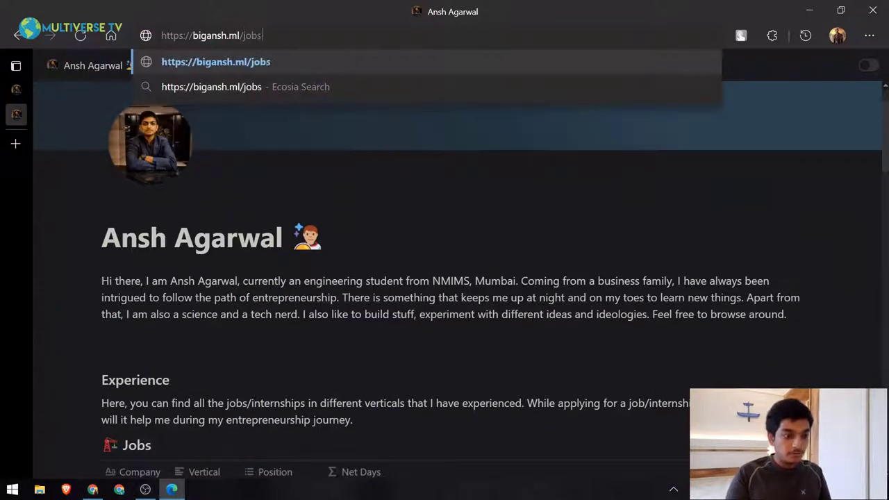
key(Return)
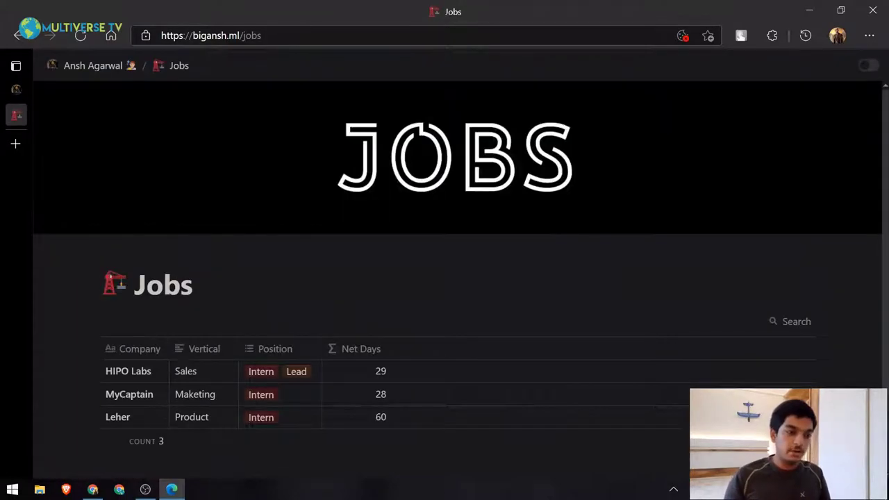
drag(263, 35, 246, 35)
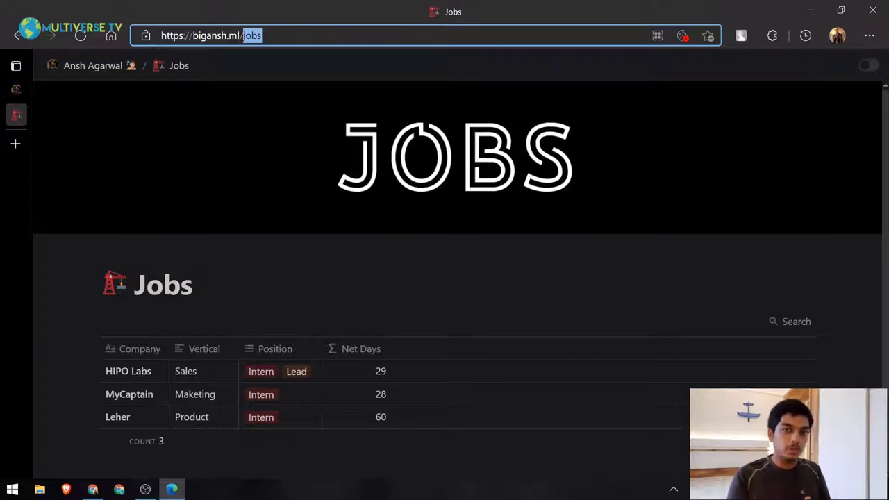
Return to Fruition in Chrome and add a pretty link with the path test under hostnotion.ml.
key(alt+Tab)
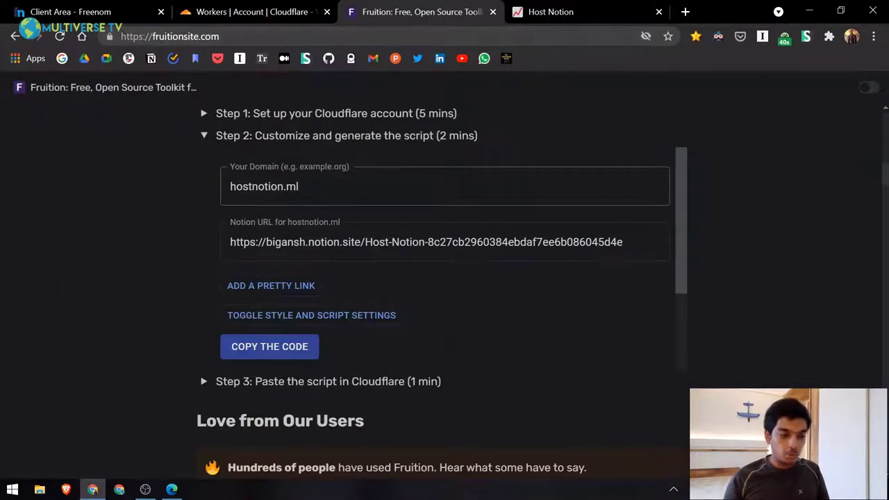
click(305, 287)
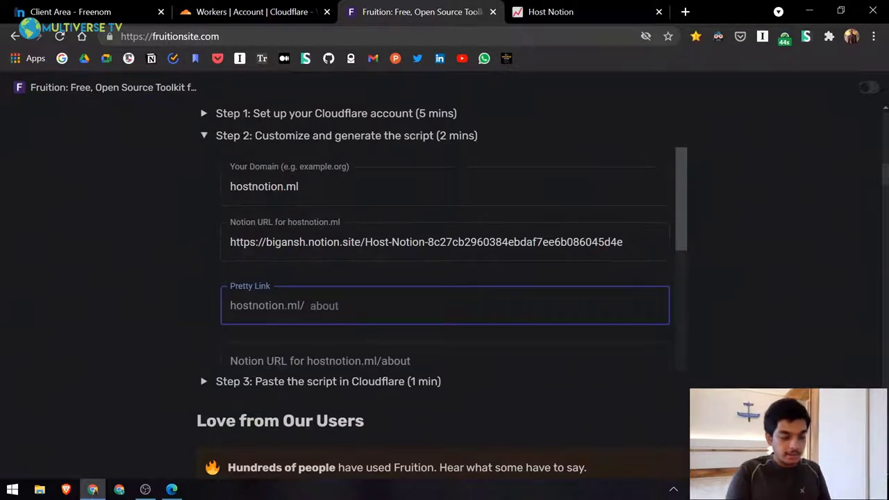
text(test)
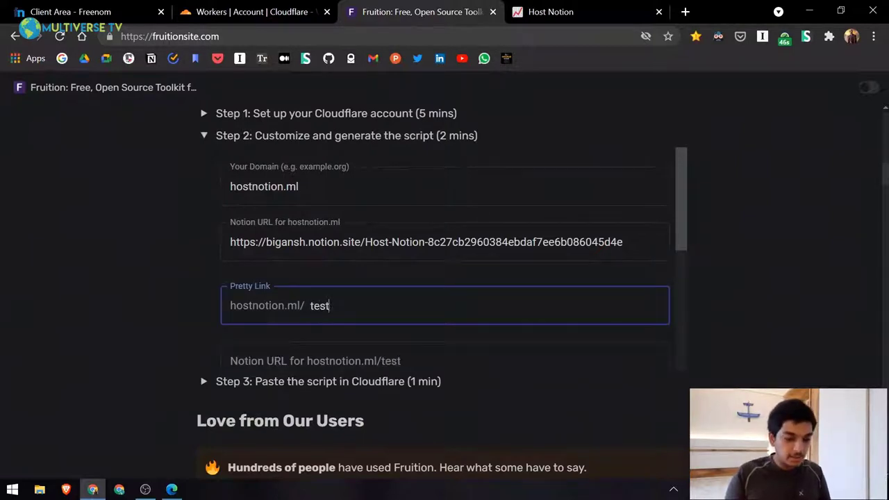
scroll(444, 264, down, 2)
key(Tab)
Copy the public web link of Notion's Test subpage into Fruition's Notion URL for hostnotion.ml/test.
click(551, 12)
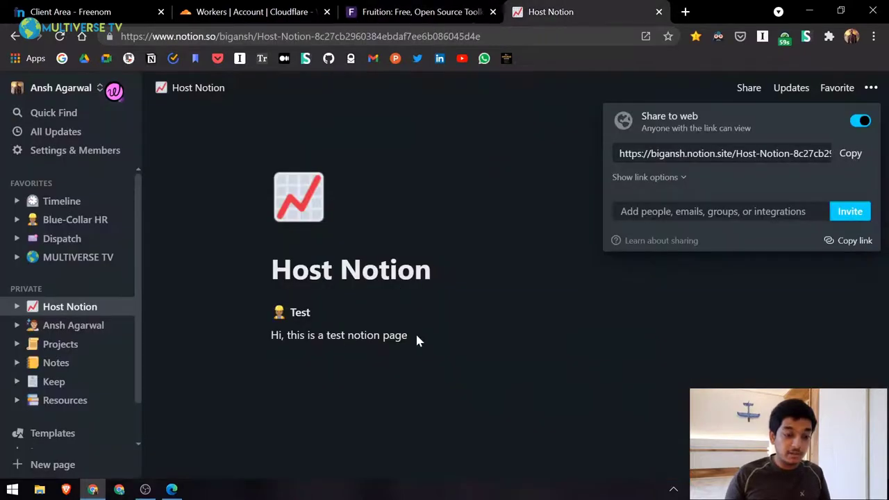
click(338, 306)
click(318, 312)
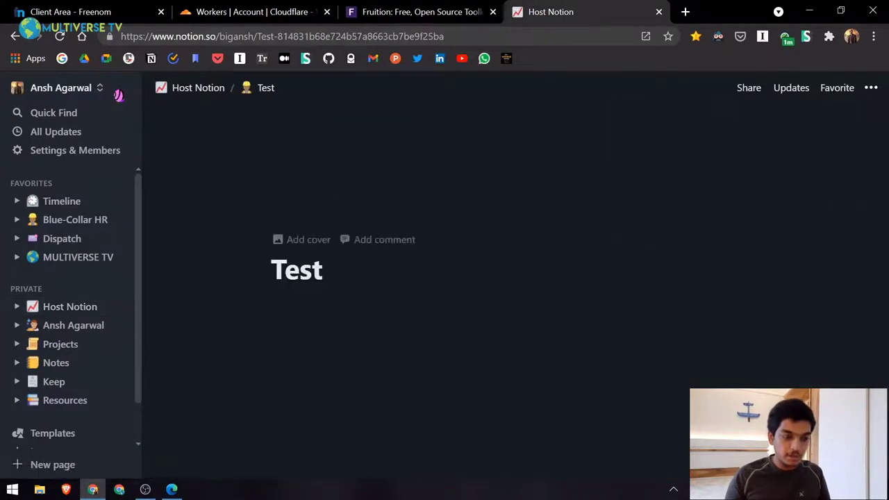
click(750, 89)
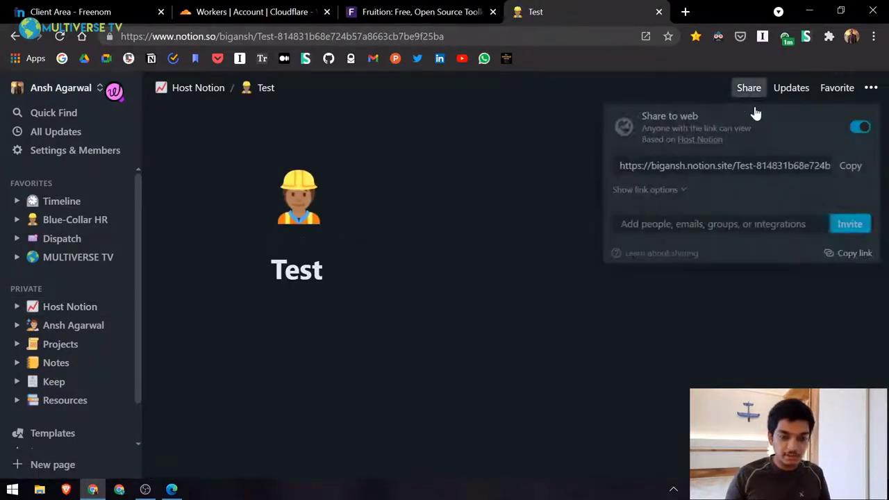
click(852, 167)
click(387, 15)
key(ctrl+v)
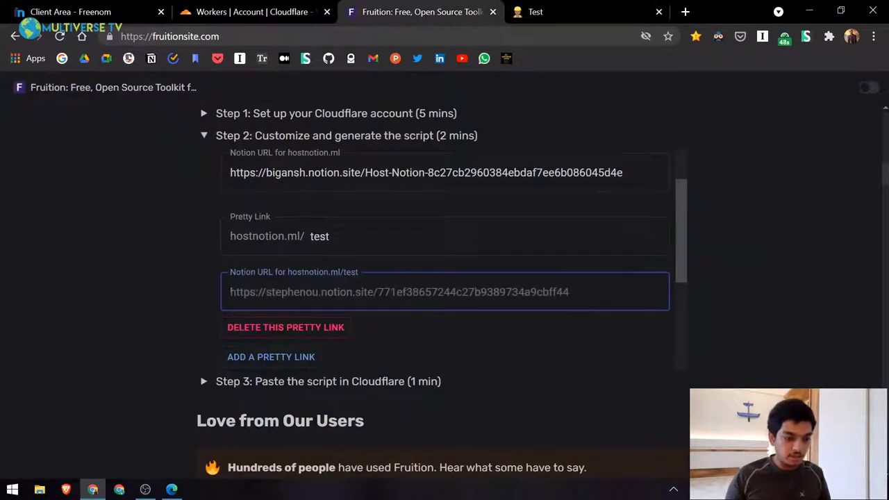
click(426, 350)
Show Fruition's style and script settings and examine the page title, description, Google font and custom script options.
scroll(425, 351, down, 2)
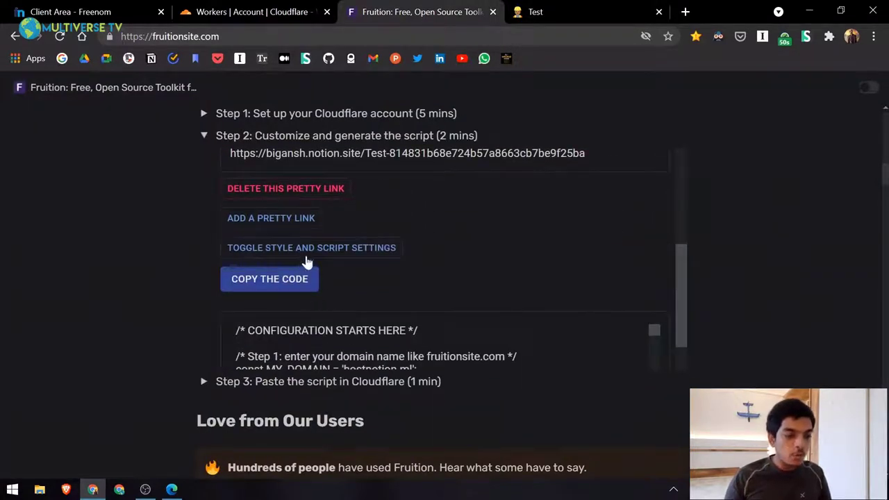
click(314, 252)
scroll(320, 253, down, 2)
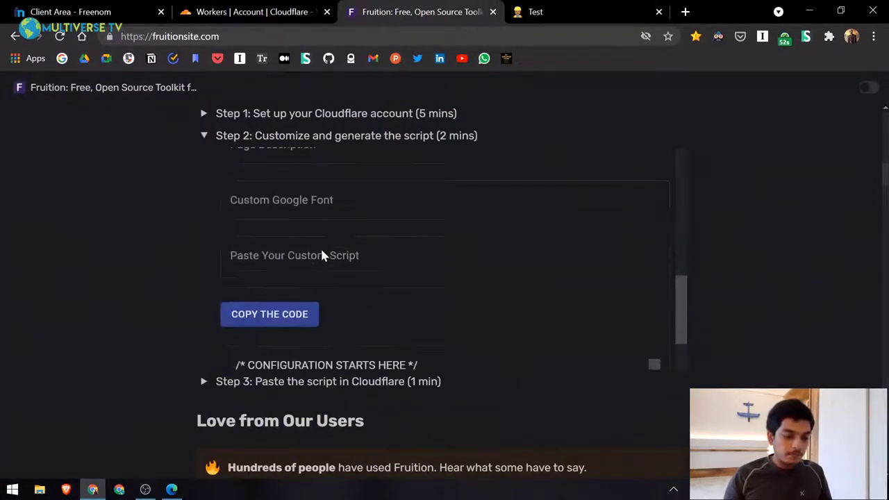
scroll(322, 254, up, 1)
scroll(323, 213, up, 1)
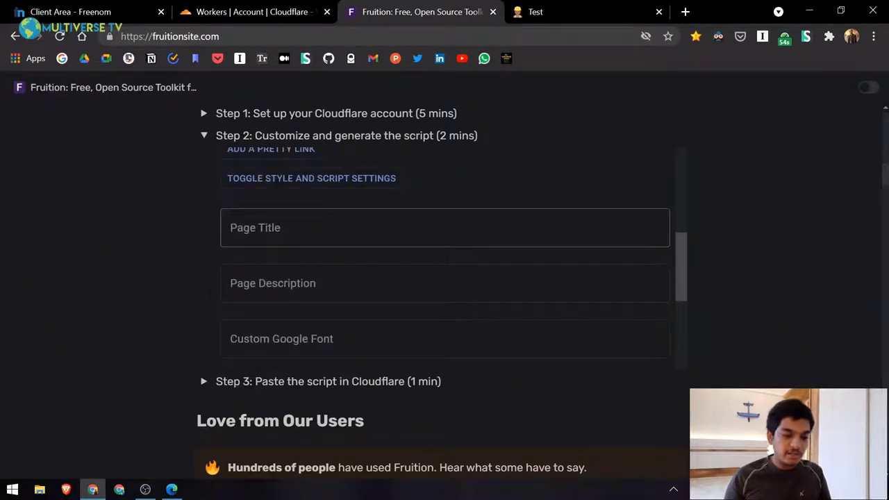
scroll(324, 214, down, 1)
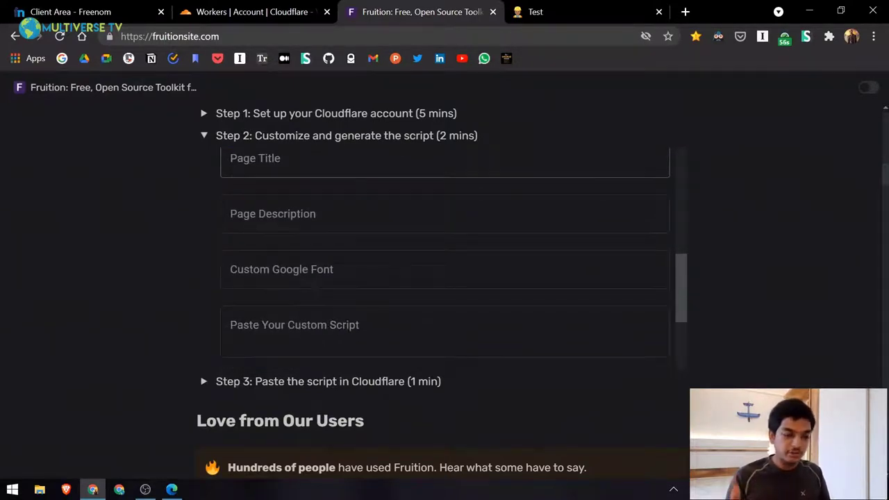
scroll(444, 257, down, 1)
click(445, 261)
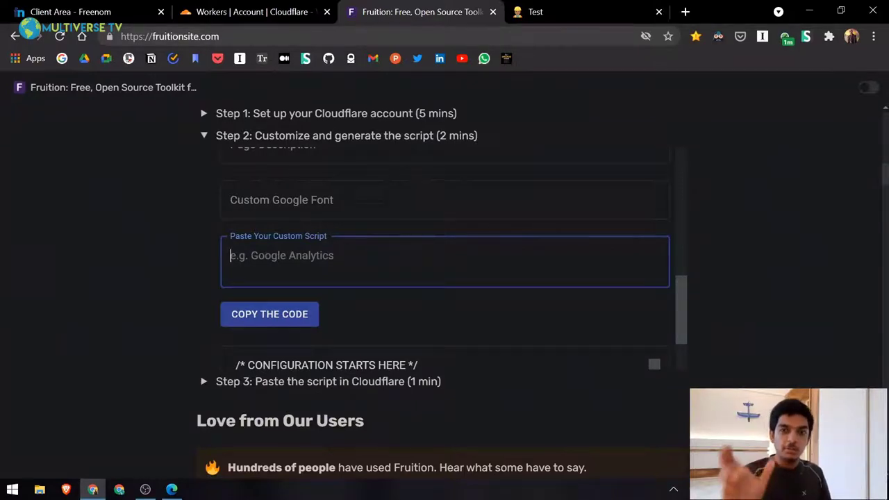
scroll(444, 257, down, 1)
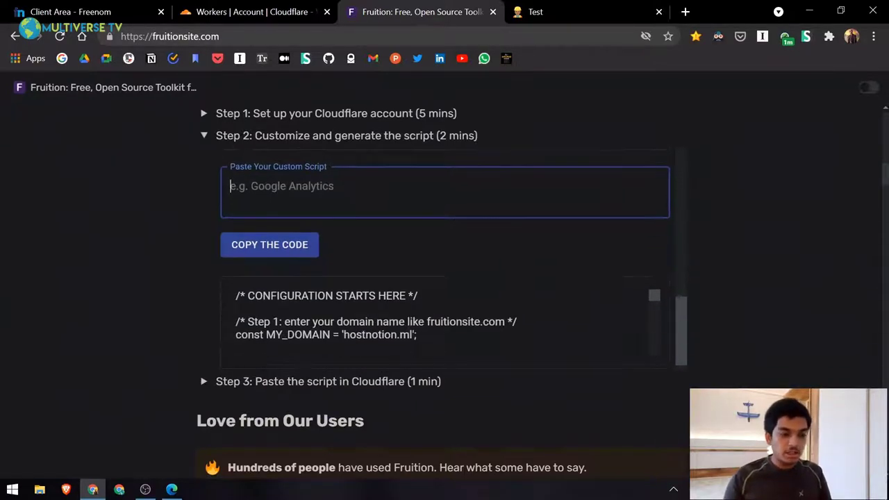
scroll(329, 258, down, 1)
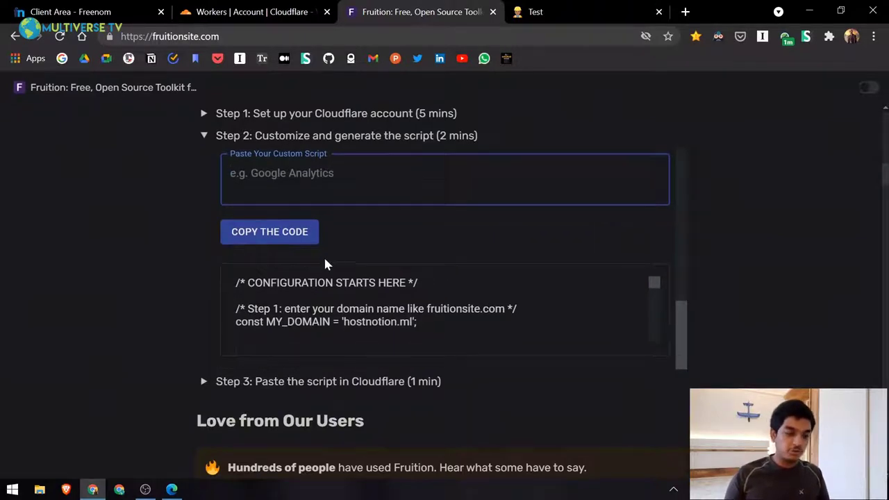
Replace the Cloudflare Worker's entire default code with the script copied from Fruition, and save and deploy the Worker.
click(304, 239)
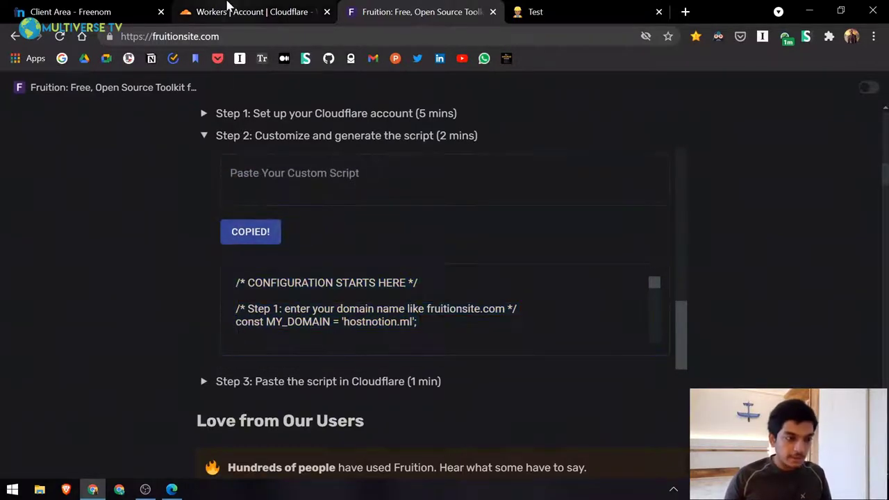
click(229, 10)
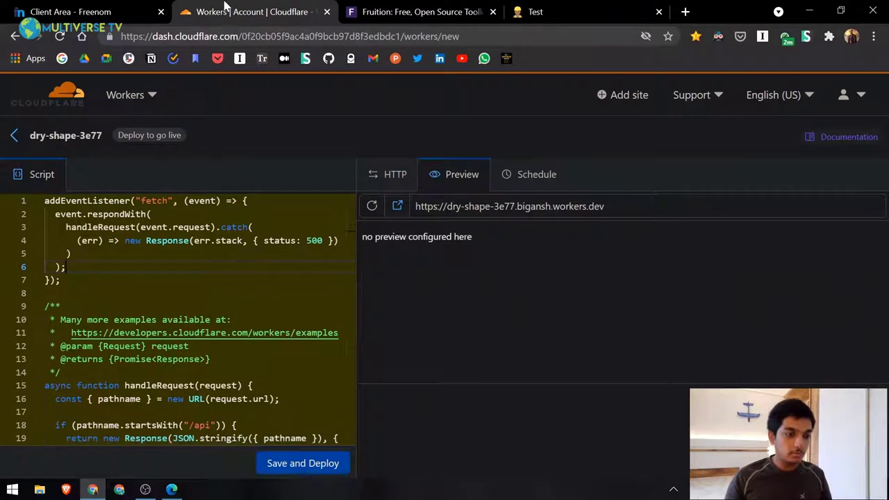
click(46, 293)
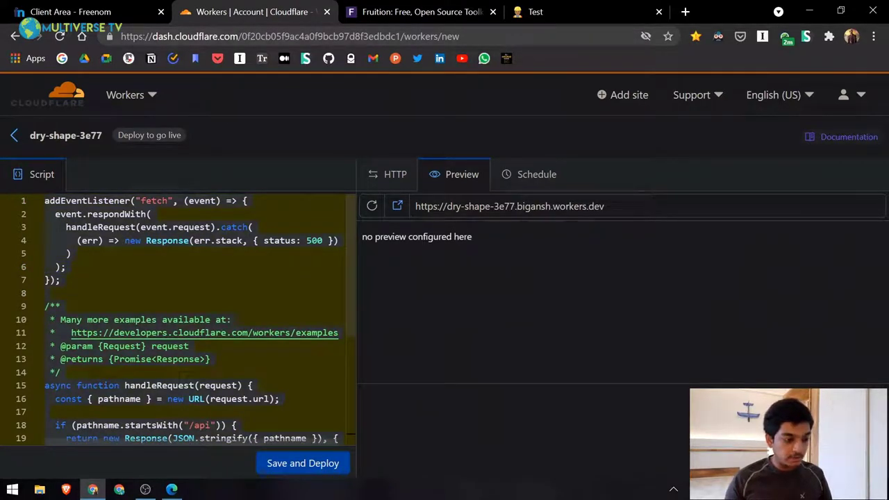
key(ctrl+a)
key(ctrl+v)
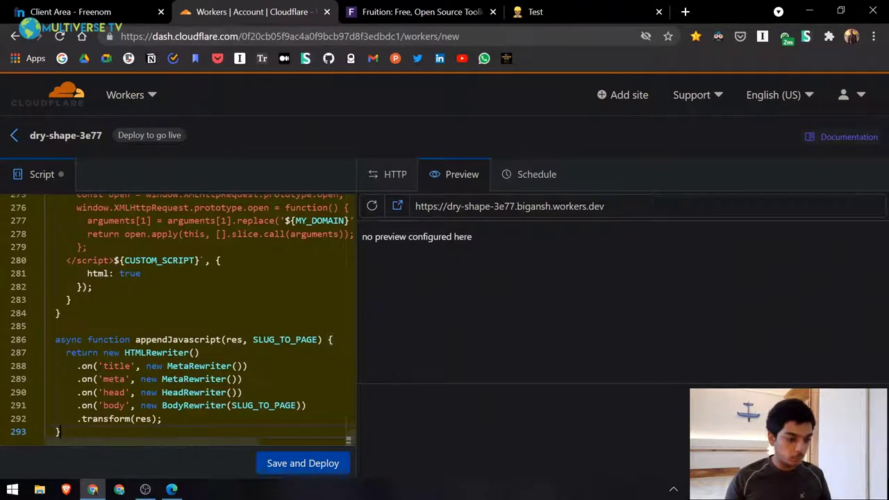
click(299, 469)
click(549, 337)
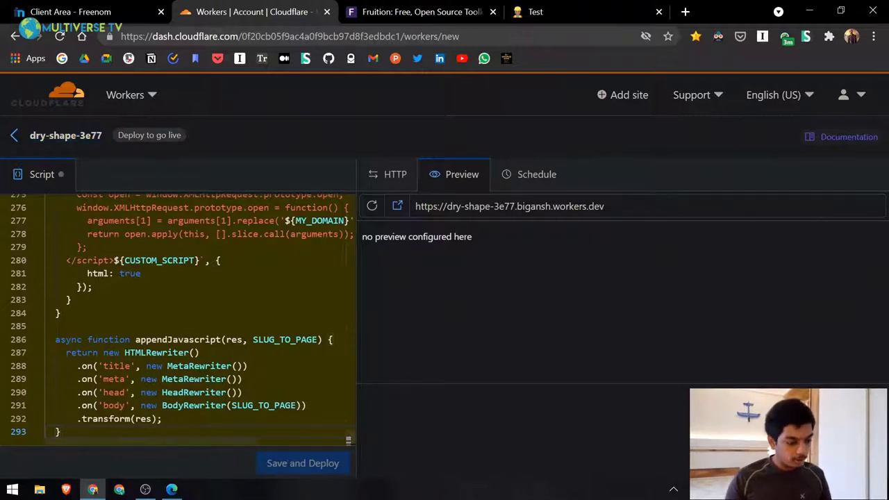
Save and deploy the Worker, and open the Workers page of the hostnotion.ml site.
click(285, 466)
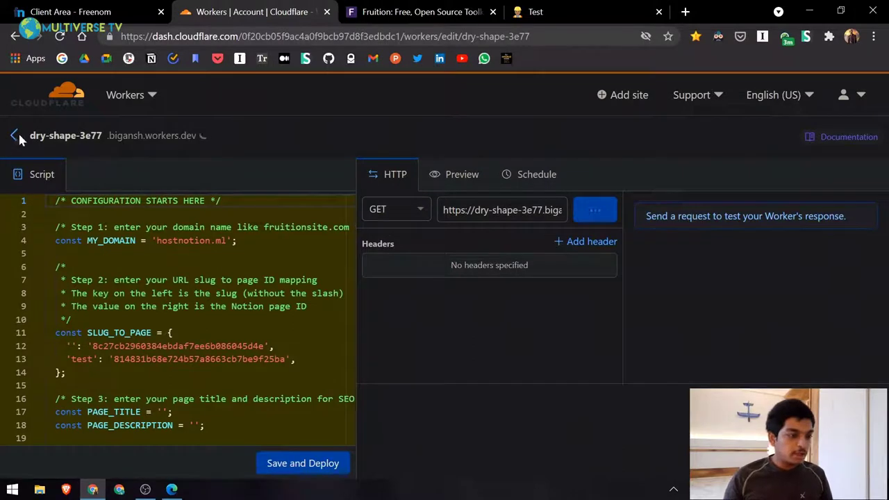
click(130, 101)
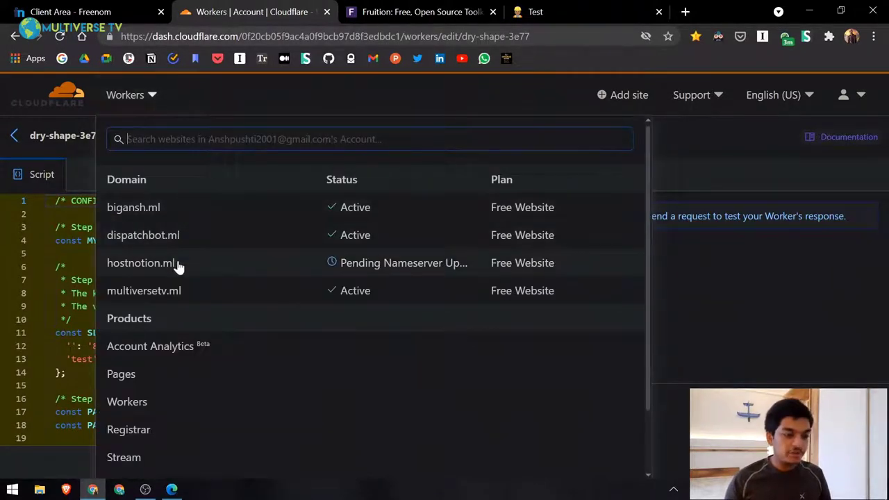
click(177, 264)
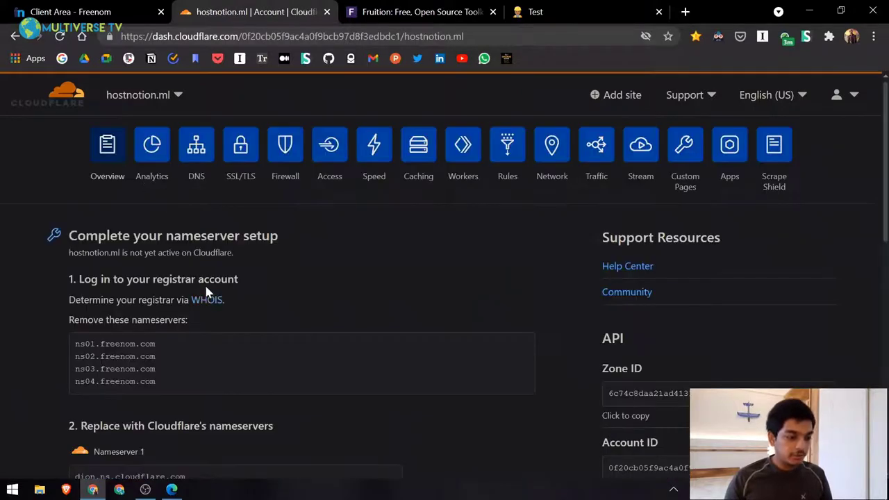
scroll(214, 263, down, 1)
scroll(215, 262, up, 1)
click(464, 152)
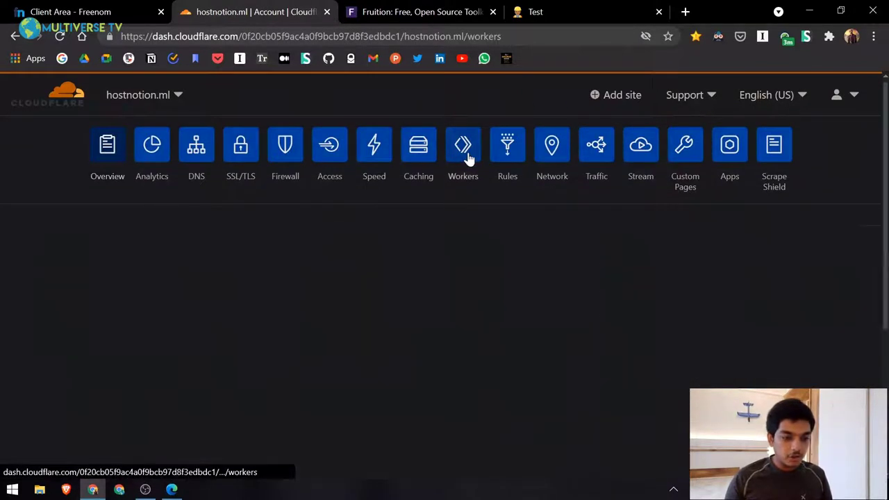
scroll(357, 278, down, 1)
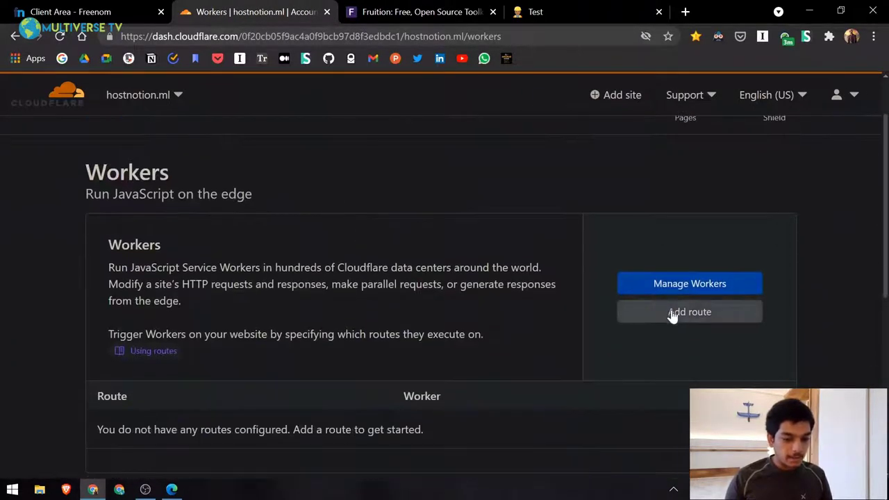
Add the route *.hostnotion.ml/* assigned to the Worker dry-shape-3e77 and save it.
click(671, 313)
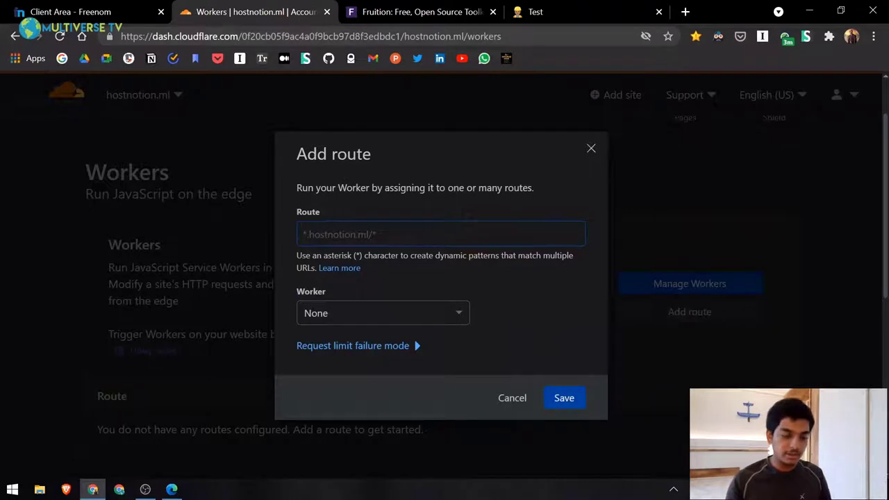
key(Down)
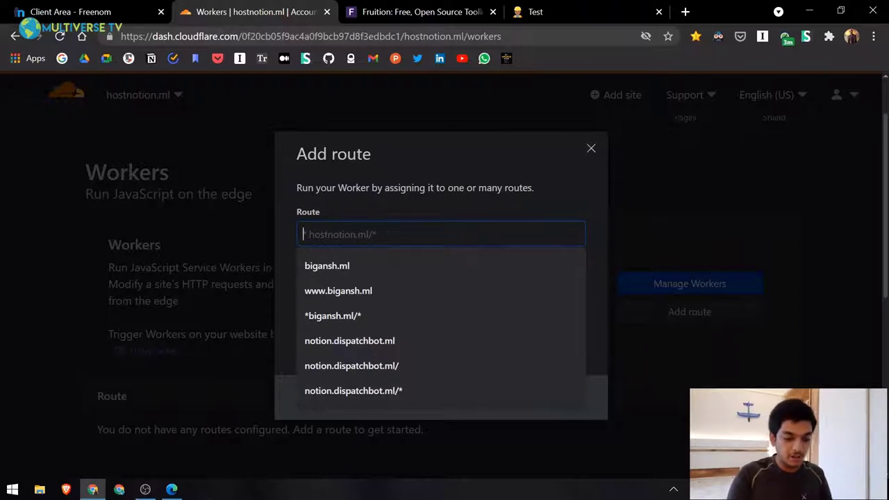
text(*.ho)
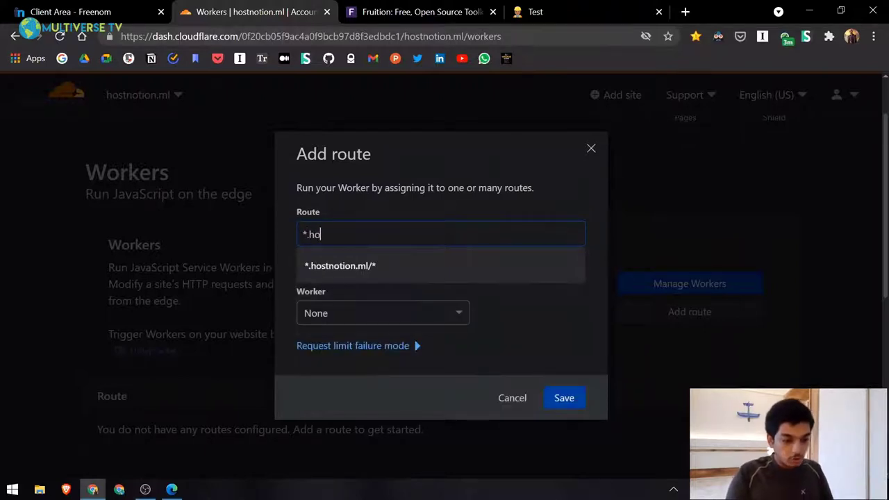
text(tsnot)
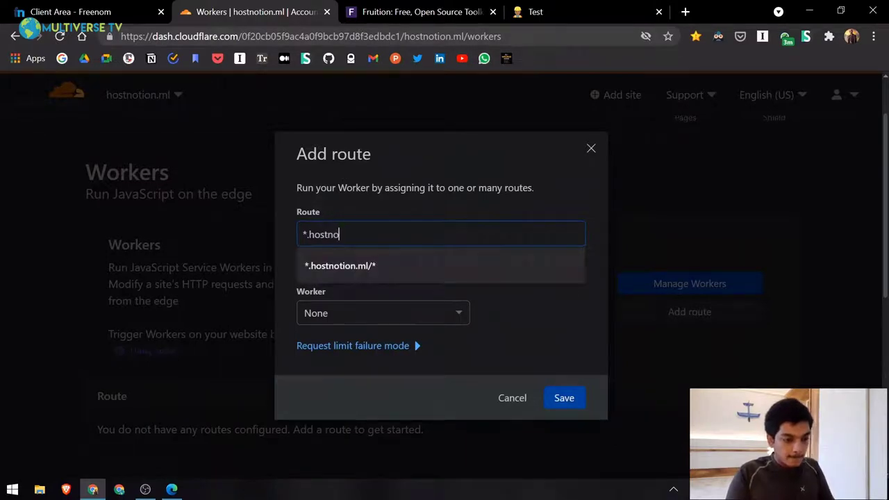
text(ion.ml)
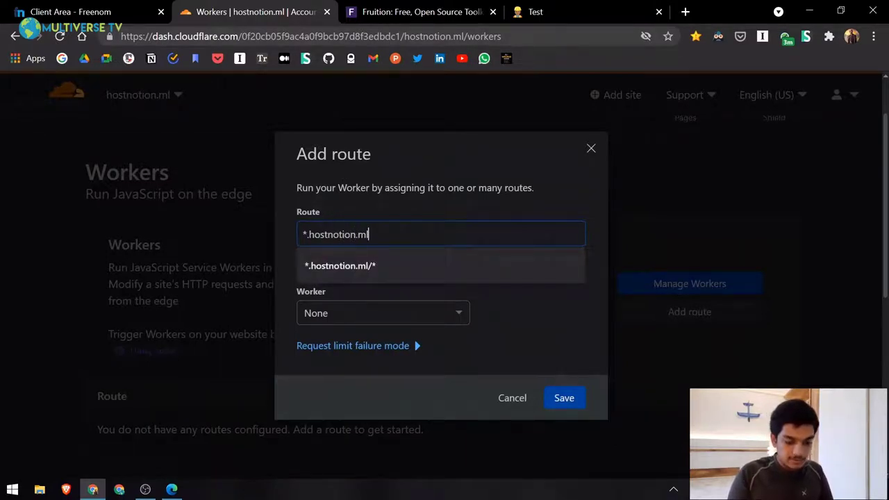
text(/*)
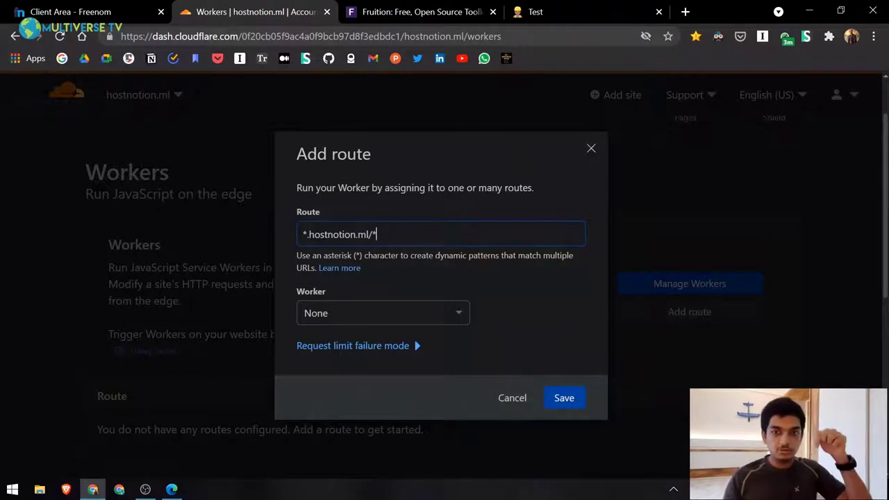
click(377, 315)
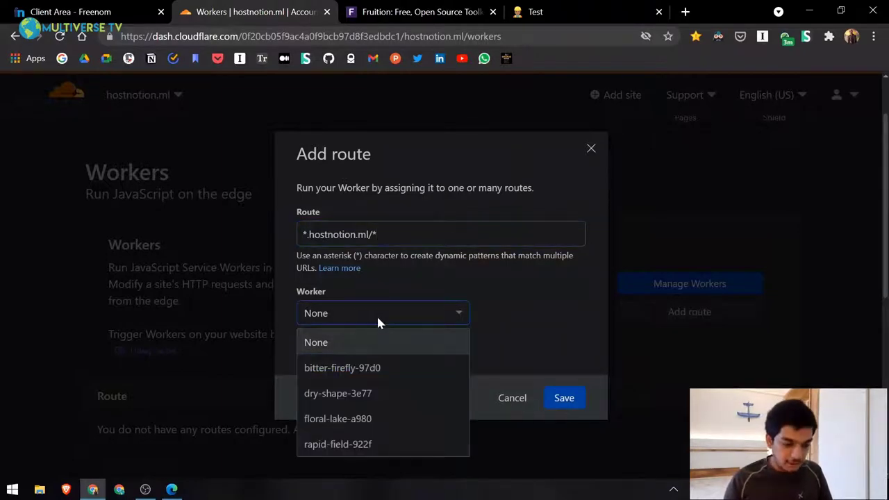
click(356, 393)
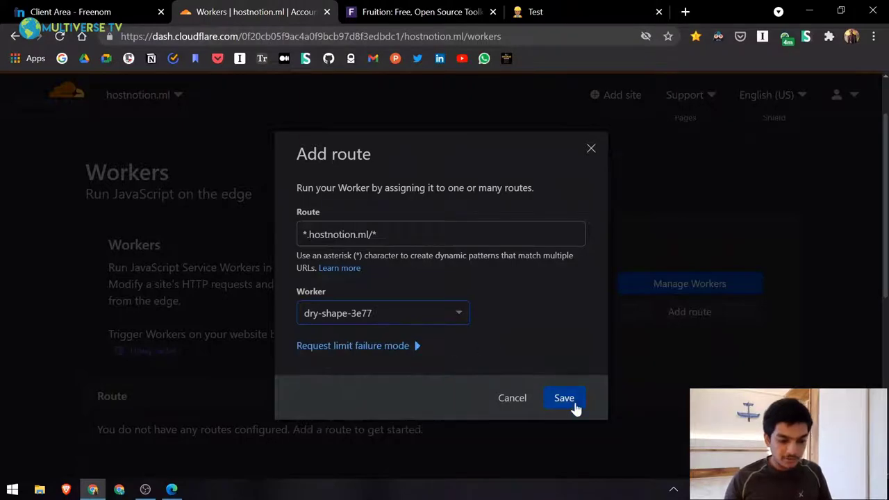
click(568, 400)
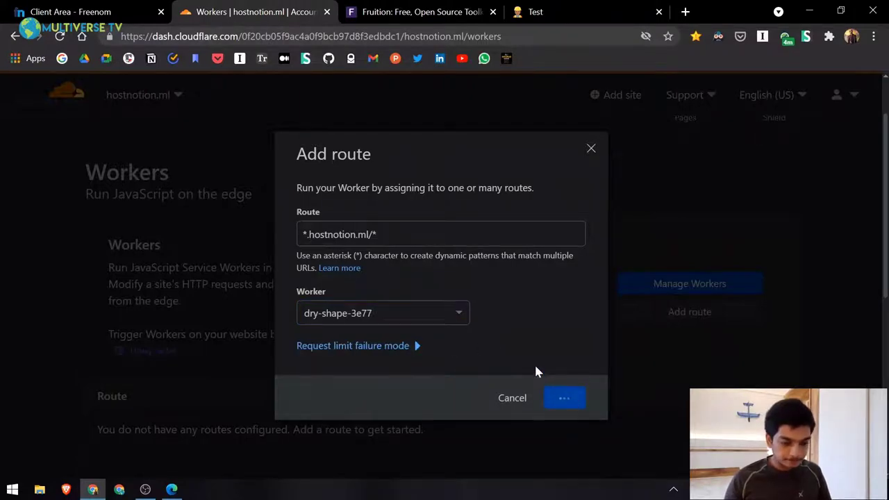
scroll(532, 369, down, 4)
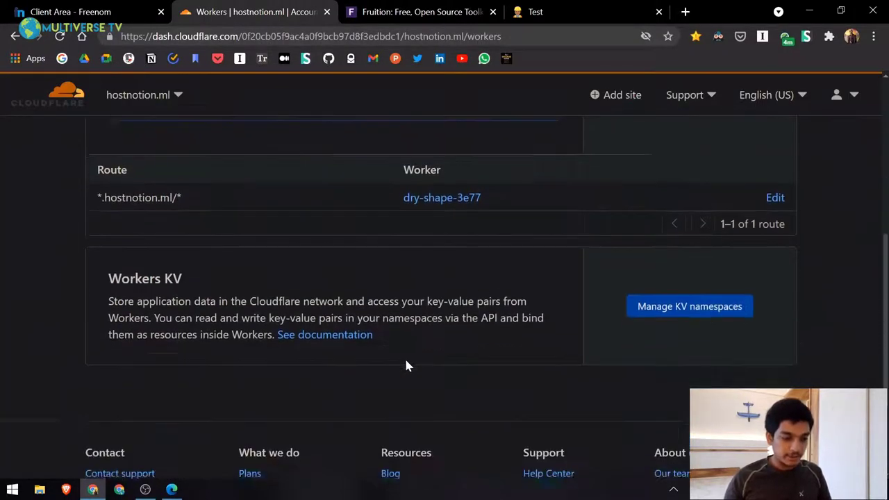
Add a proxied AAAA record in hostnotion.ml's DNS settings with name @ and IPv6 address 100::, and save it.
scroll(407, 363, up, 5)
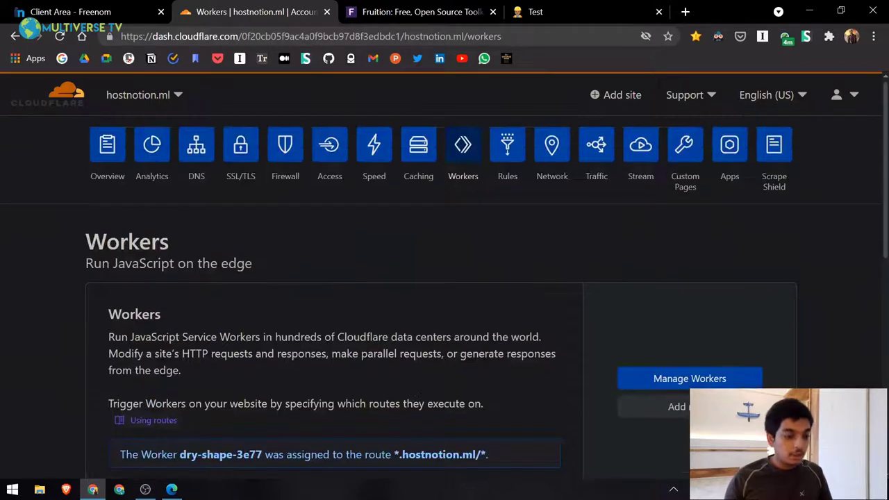
click(197, 148)
scroll(333, 274, down, 2)
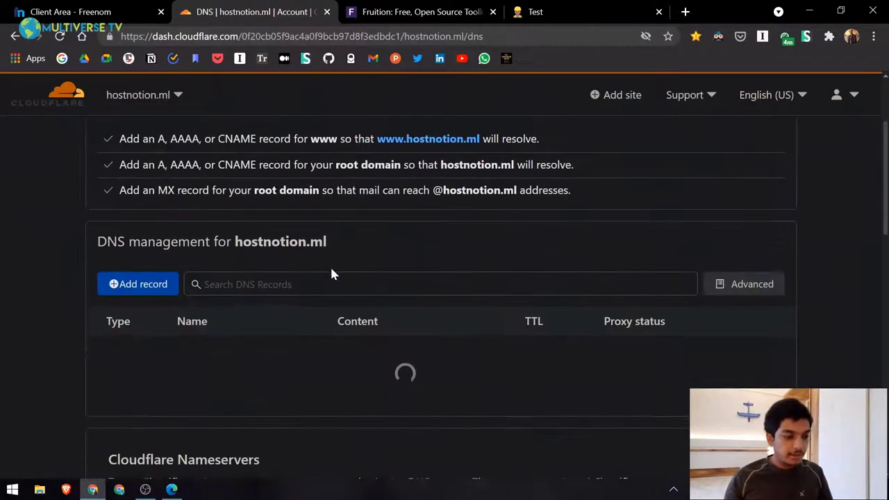
click(153, 293)
scroll(149, 297, down, 1)
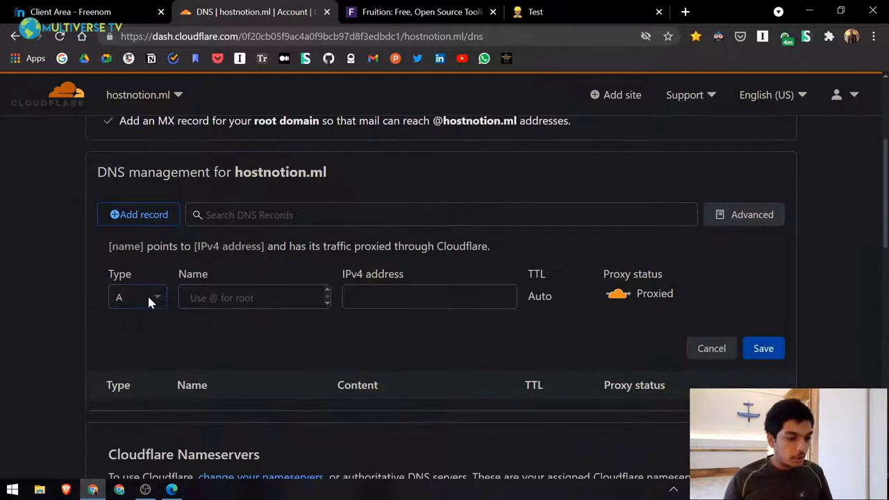
click(147, 298)
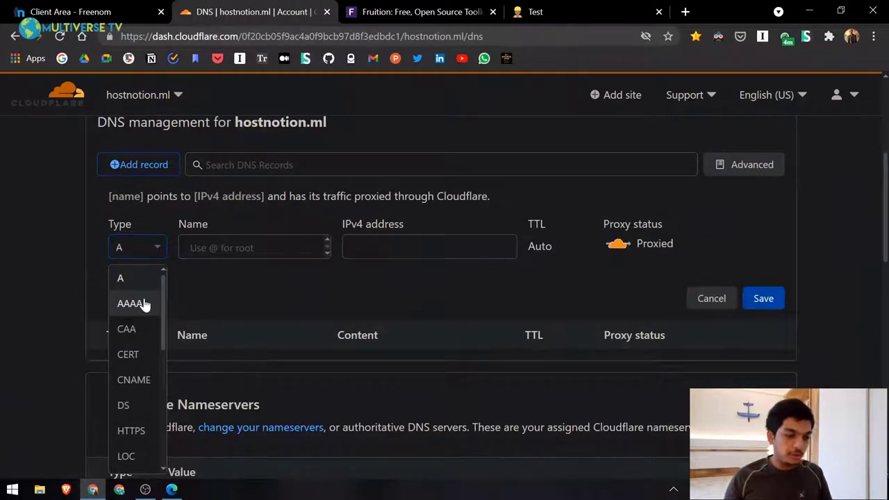
click(144, 304)
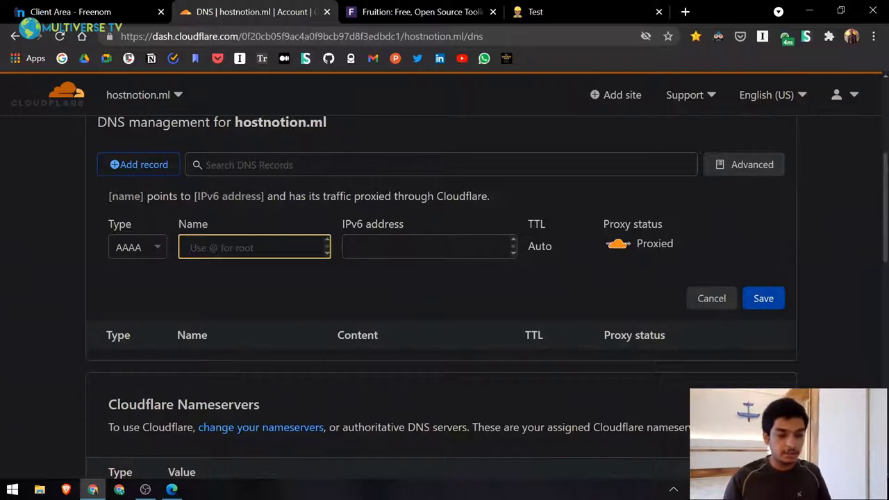
text(@)
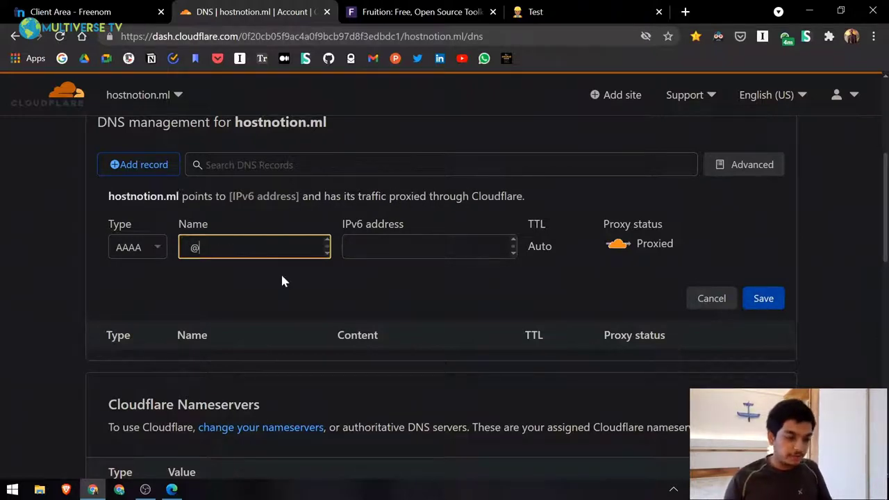
key(Tab)
text(100)
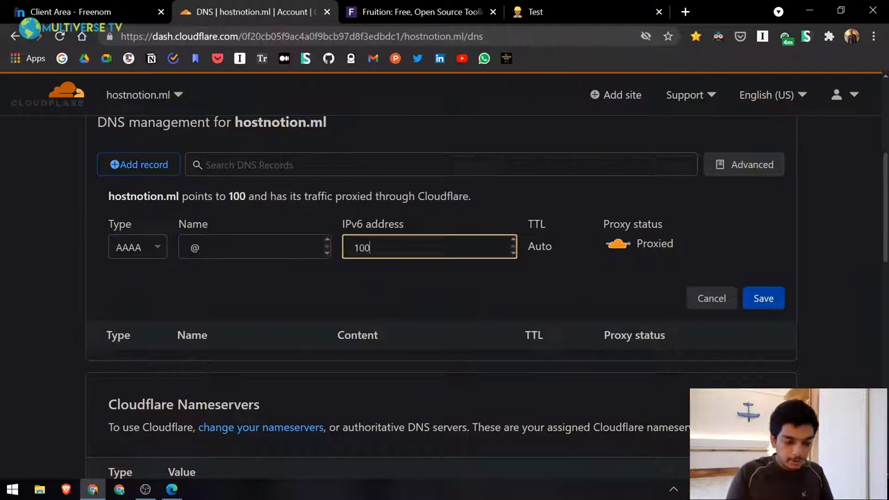
text(::)
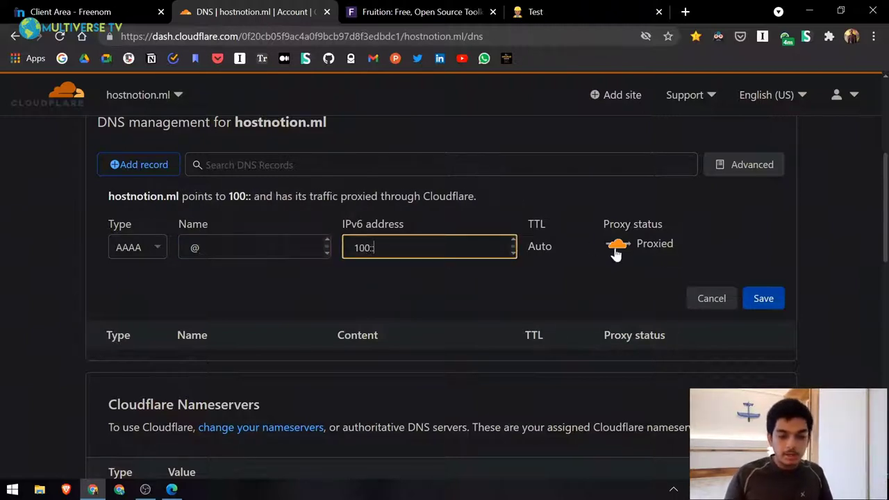
click(767, 304)
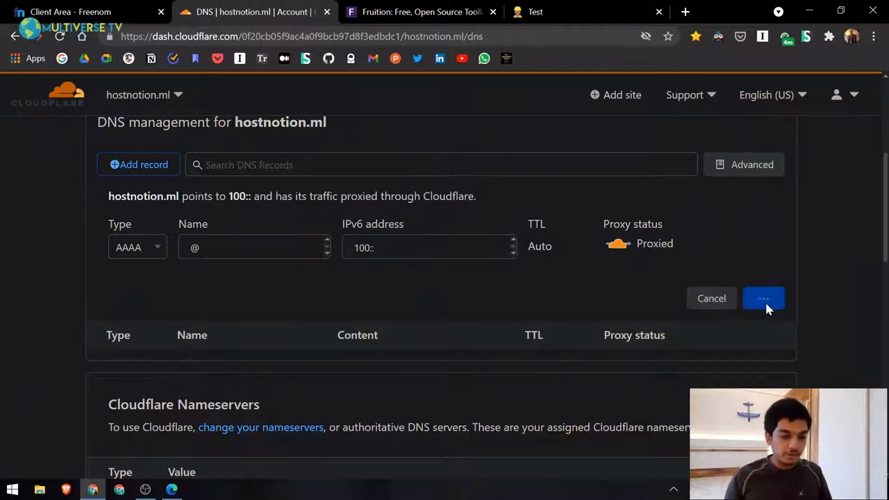
Add a second proxied AAAA record with name www and IPv6 address 100::, and save it.
scroll(170, 284, up, 1)
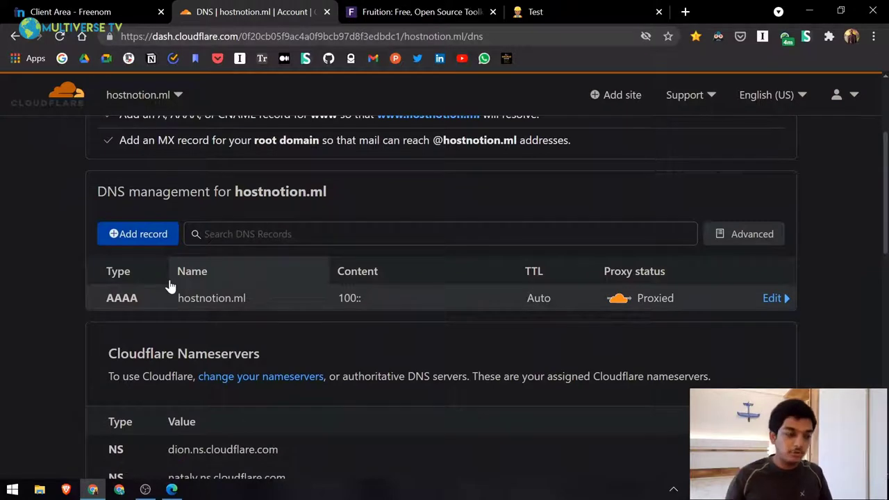
click(139, 234)
click(140, 314)
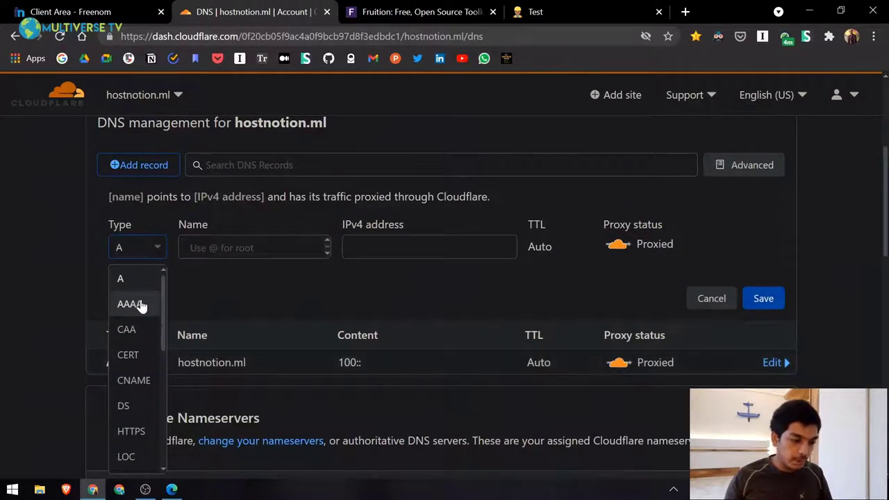
click(139, 305)
click(216, 257)
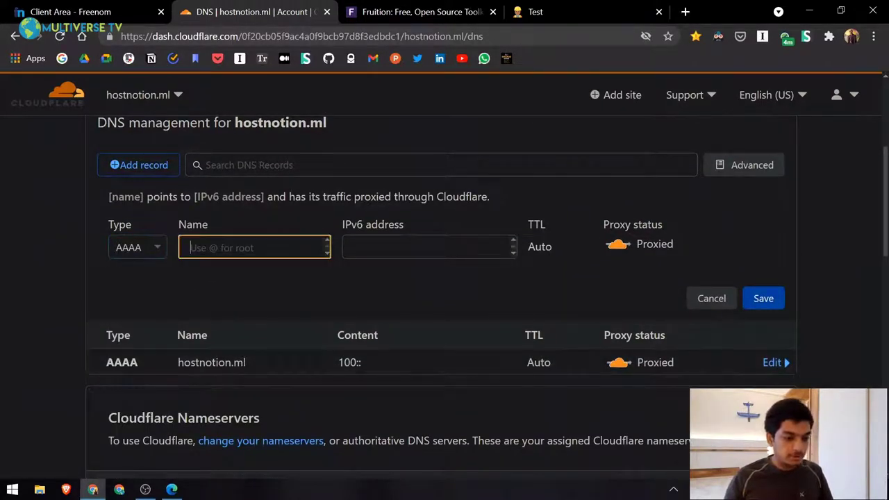
text(www)
click(436, 237)
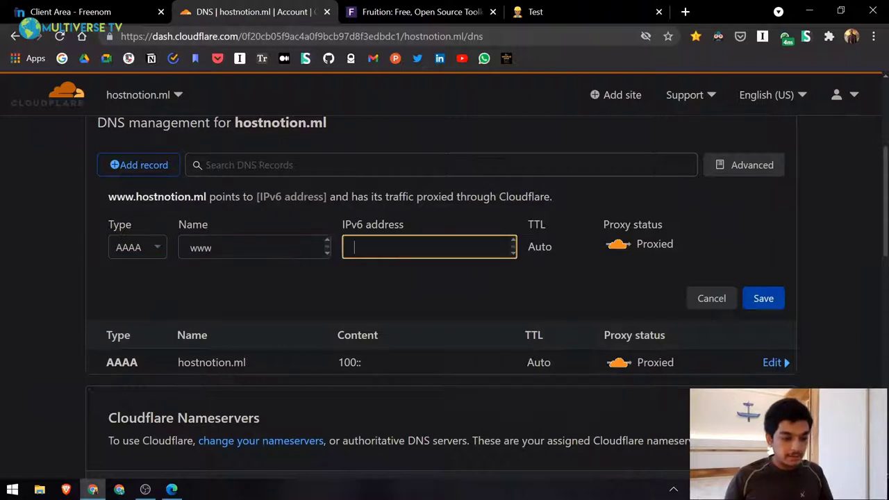
click(257, 253)
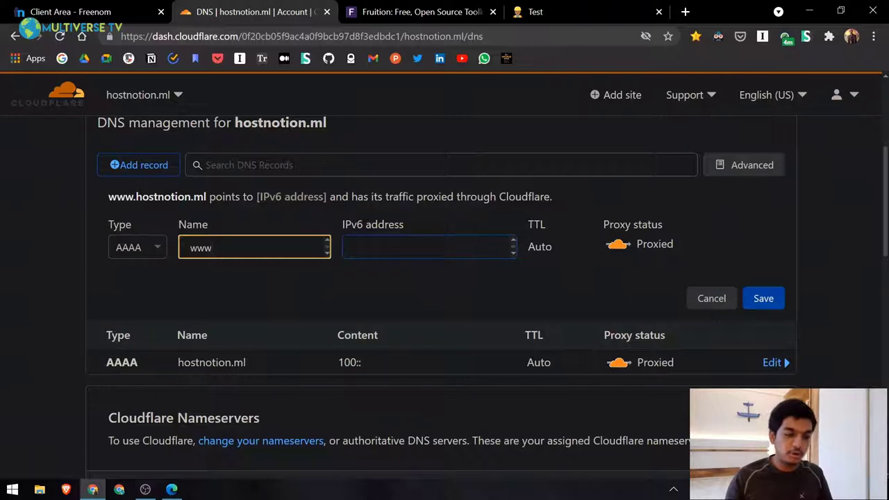
click(429, 247)
text(10)
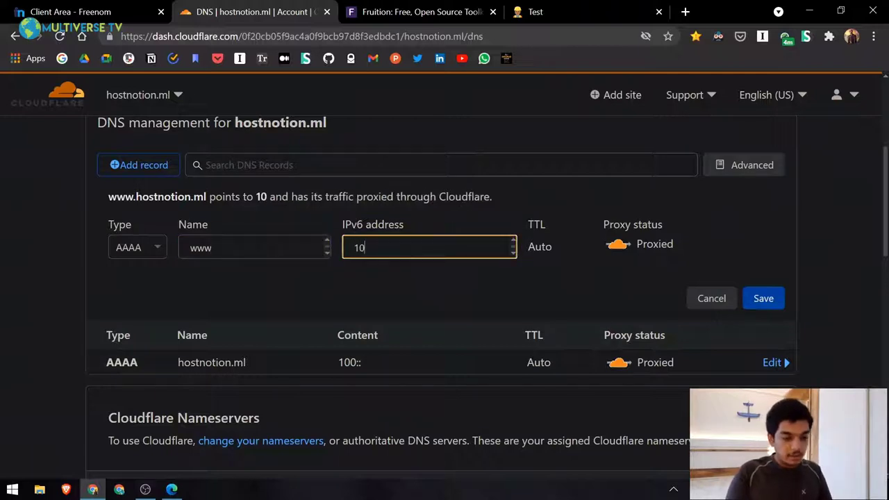
text(0::)
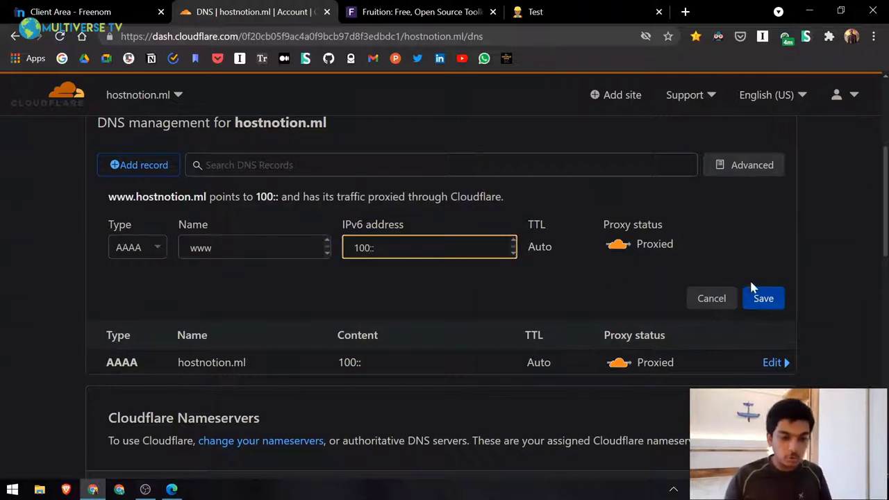
click(765, 298)
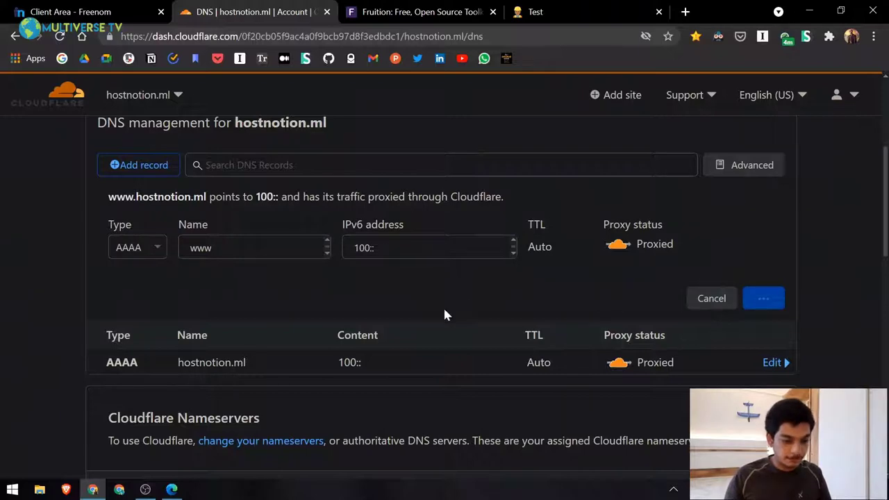
Open the SSL/TLS settings of hostnotion.ml and review the encryption mode options.
scroll(442, 304, up, 3)
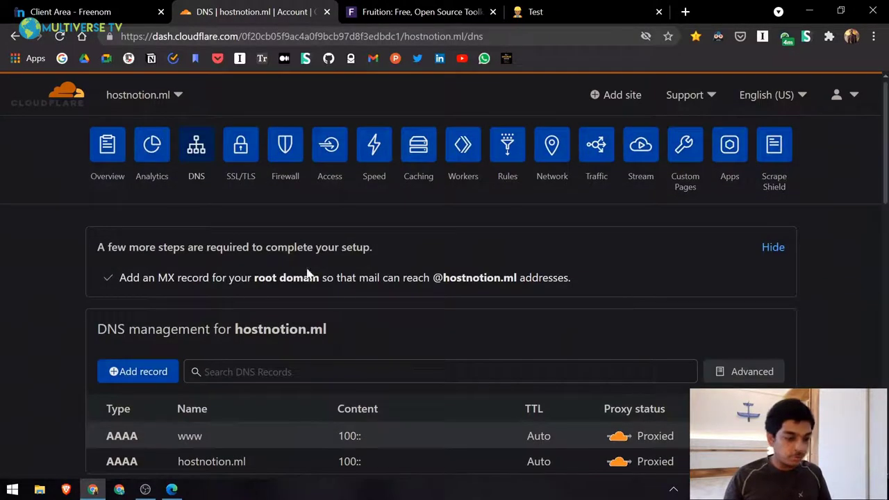
click(243, 149)
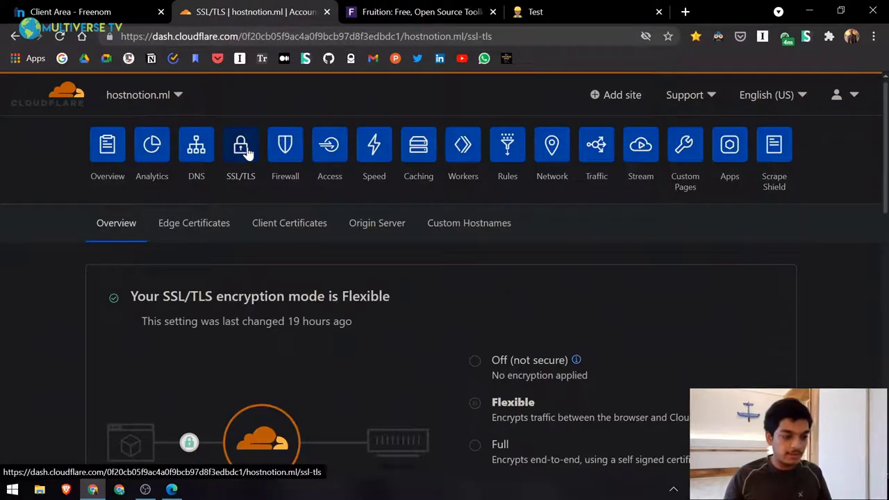
scroll(413, 260, down, 2)
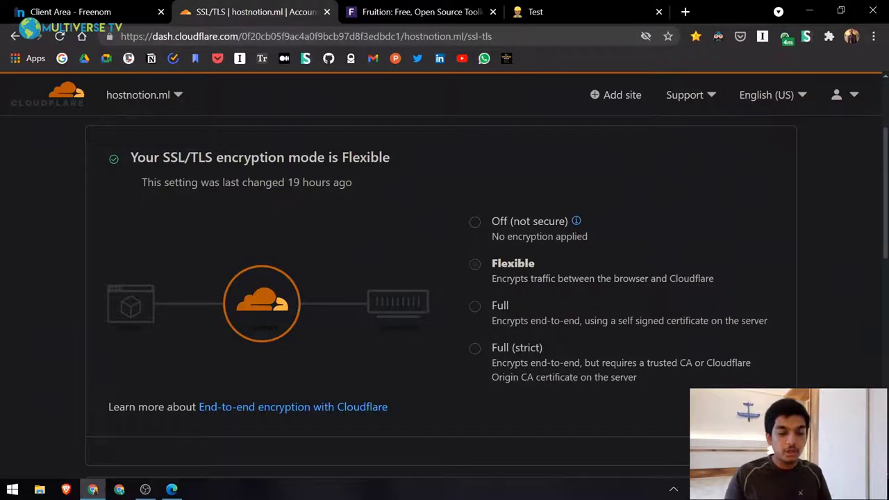
Look over the SSL/TLS Recommender and the TLS traffic section on the SSL/TLS page.
scroll(563, 239, down, 4)
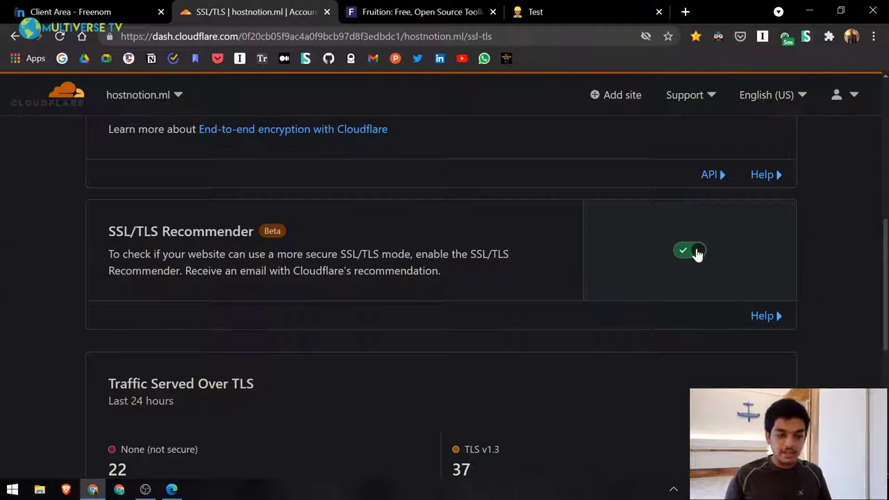
scroll(695, 255, down, 4)
scroll(697, 252, up, 10)
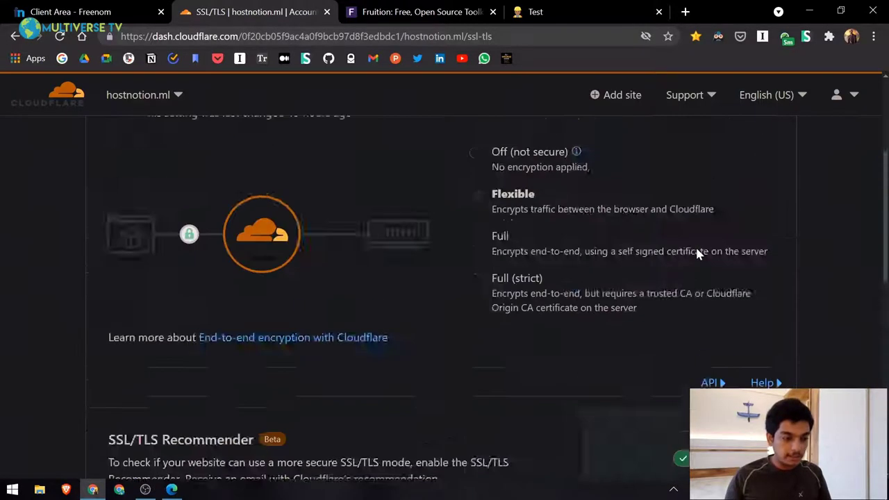
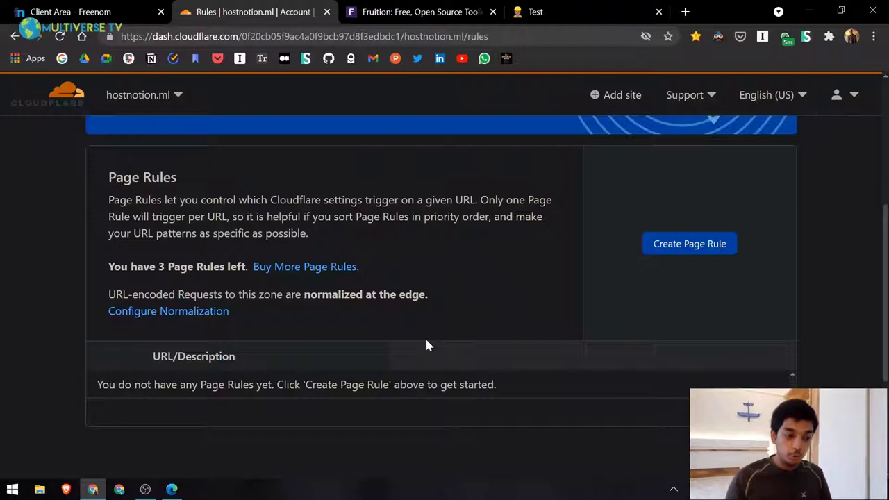
click(697, 250)
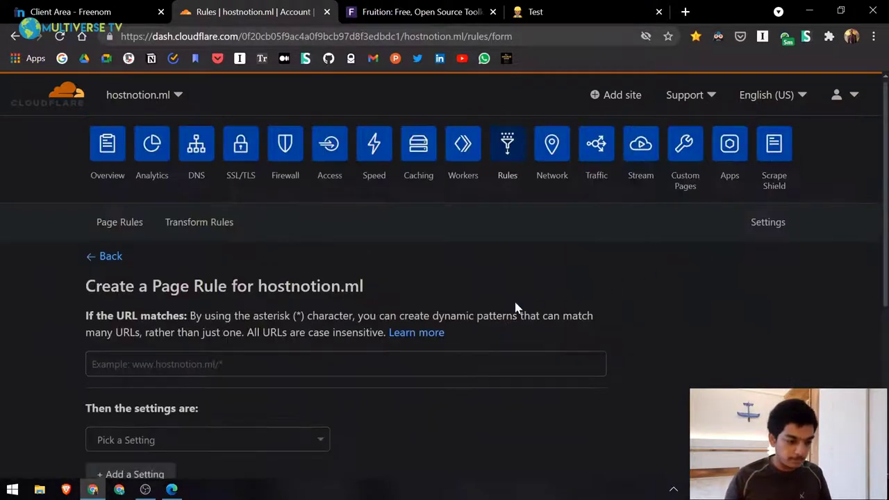
click(208, 226)
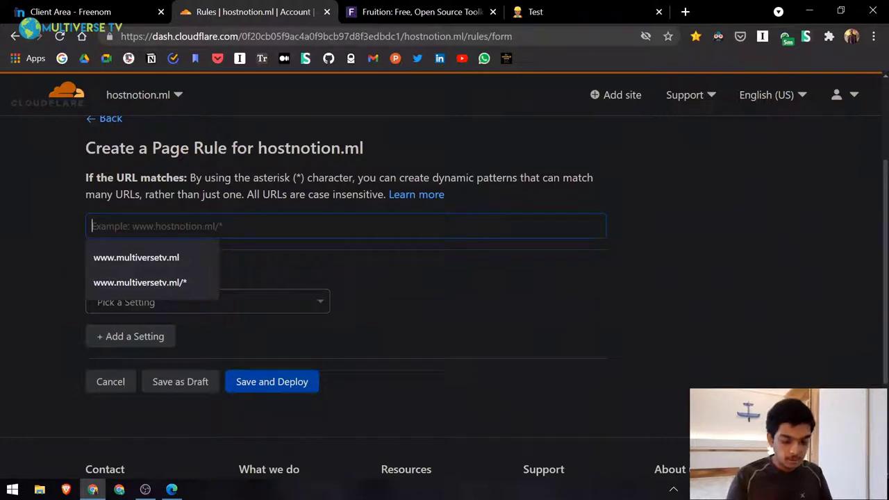
text(www)
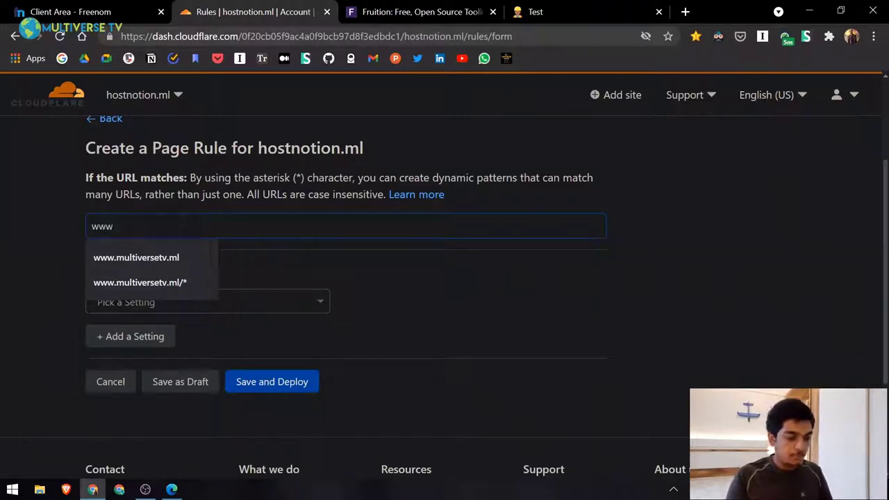
text(.host)
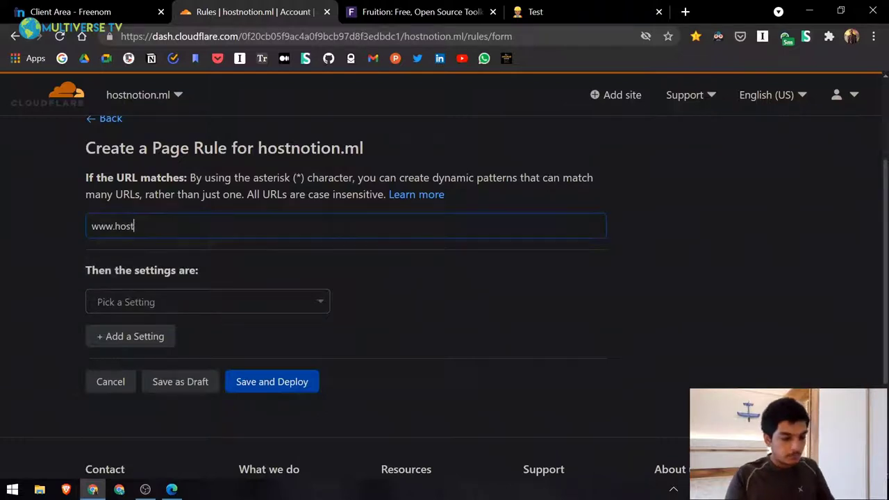
text(notion.ml)
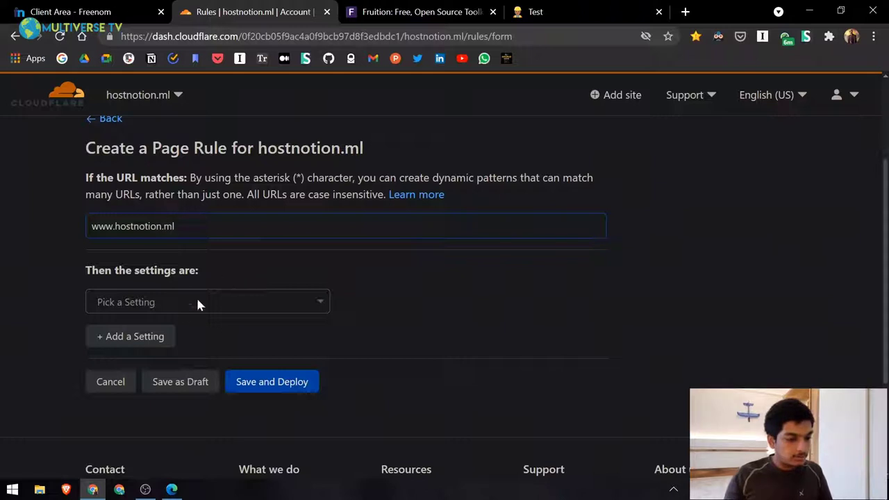
Set the page rule's action to Forwarding URL with status code 301 - Permanent Redirect.
click(170, 303)
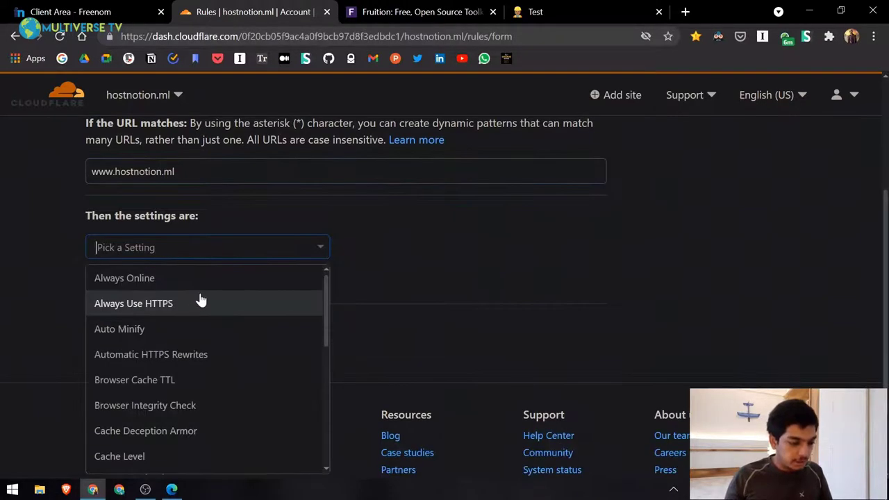
scroll(200, 300, down, 5)
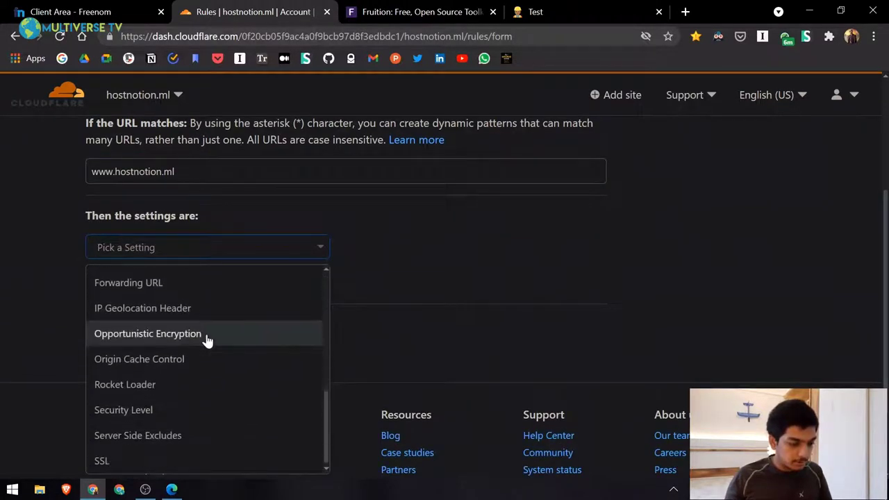
scroll(207, 340, up, 3)
scroll(191, 357, down, 3)
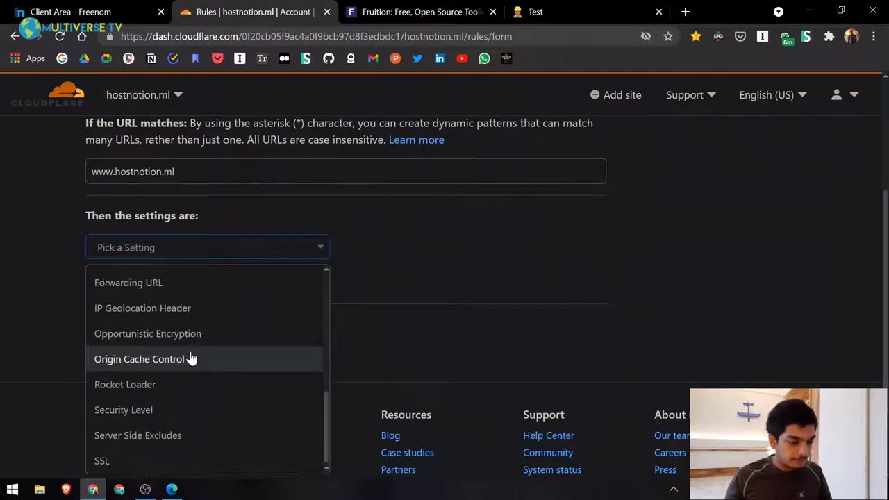
scroll(191, 357, up, 5)
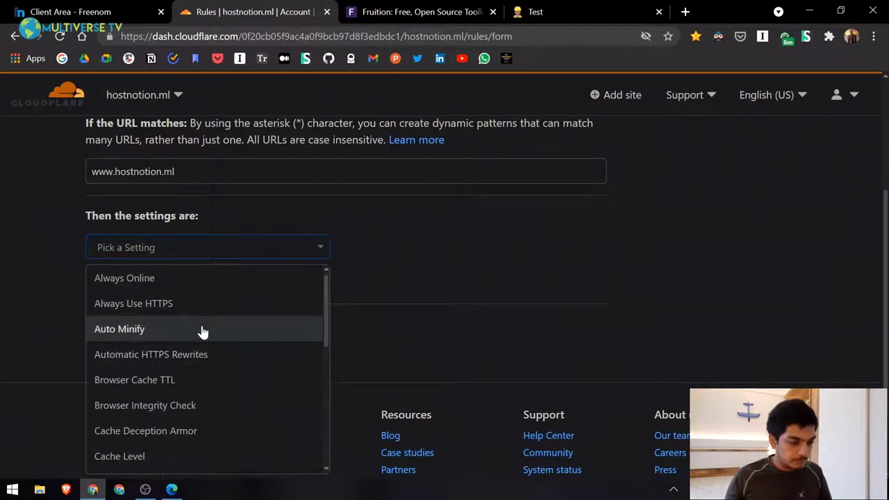
scroll(201, 332, down, 2)
scroll(199, 354, down, 1)
scroll(197, 357, down, 2)
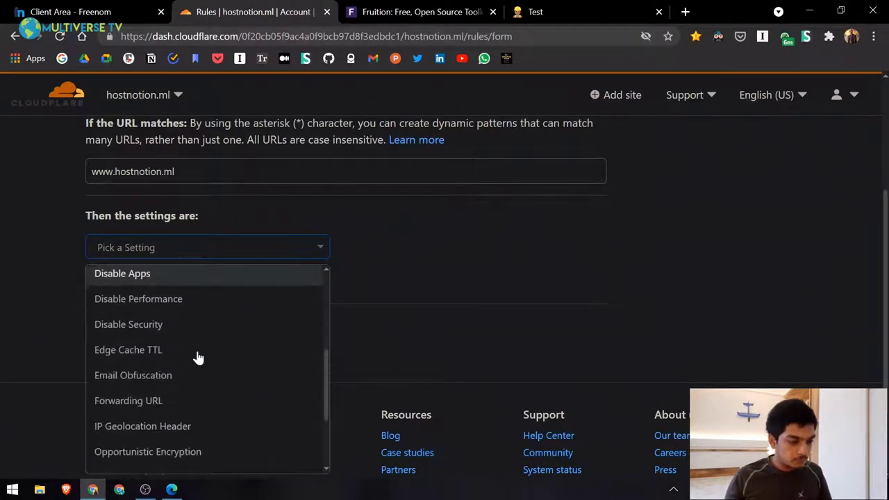
click(187, 398)
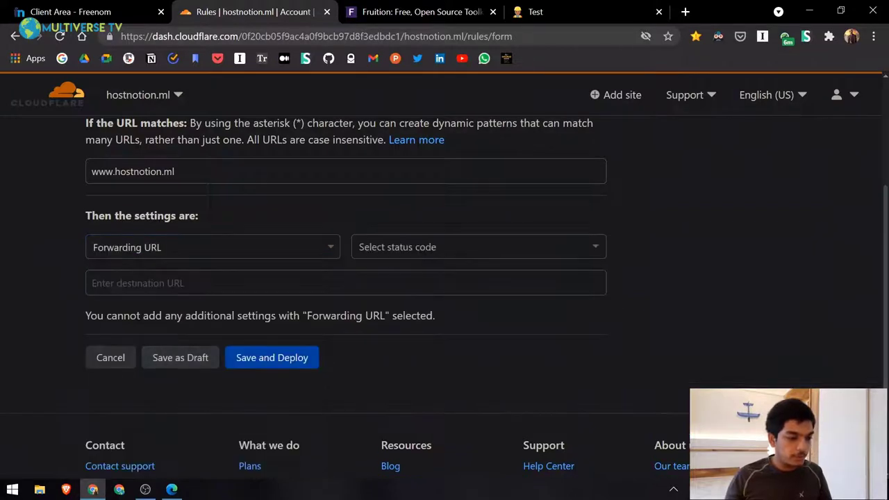
click(418, 250)
click(450, 276)
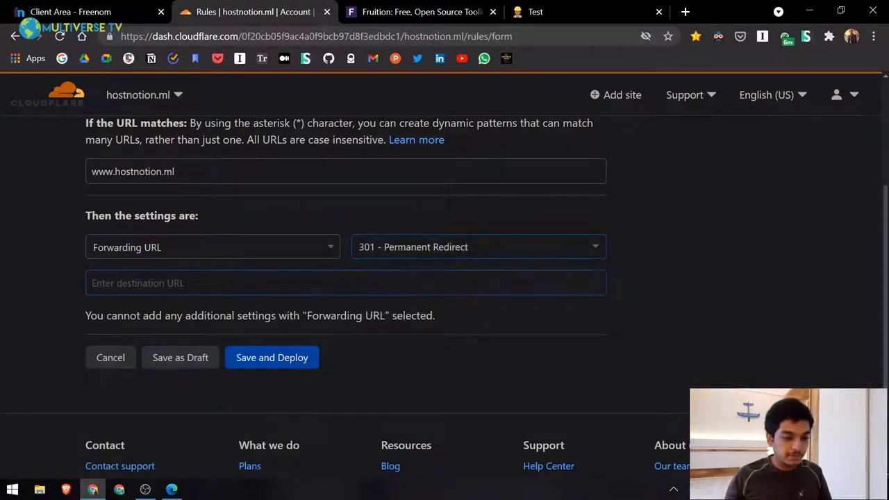
scroll(444, 278, up, 1)
text(h)
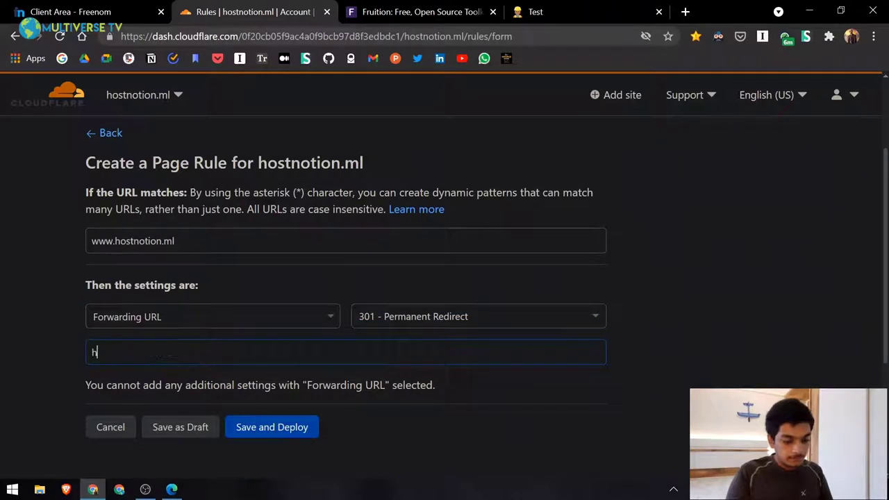
text(ostonoti)
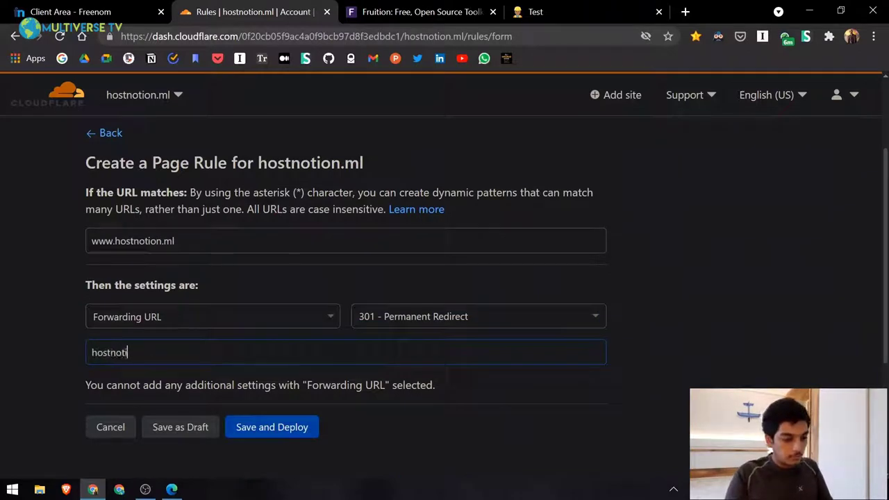
text(on.ml)
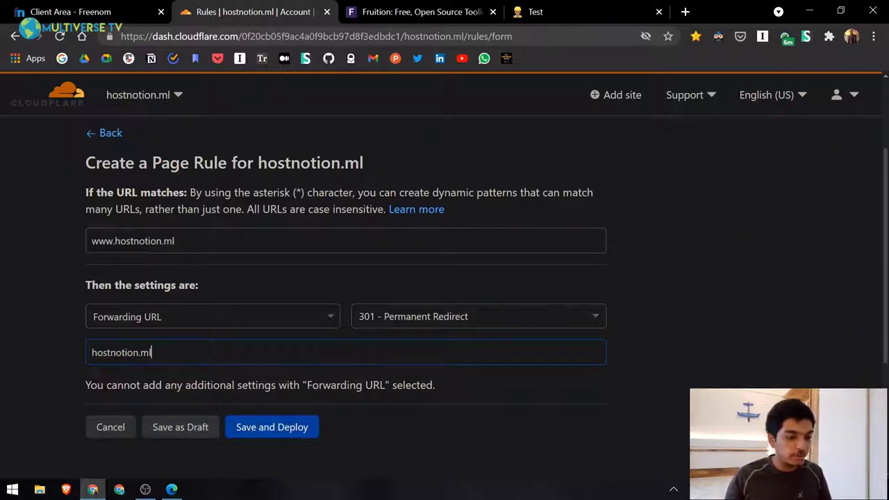
click(179, 242)
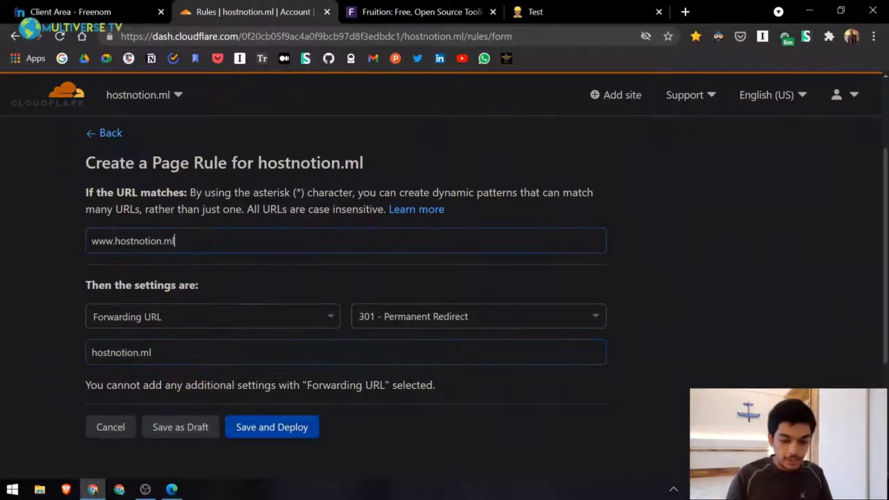
text(/*)
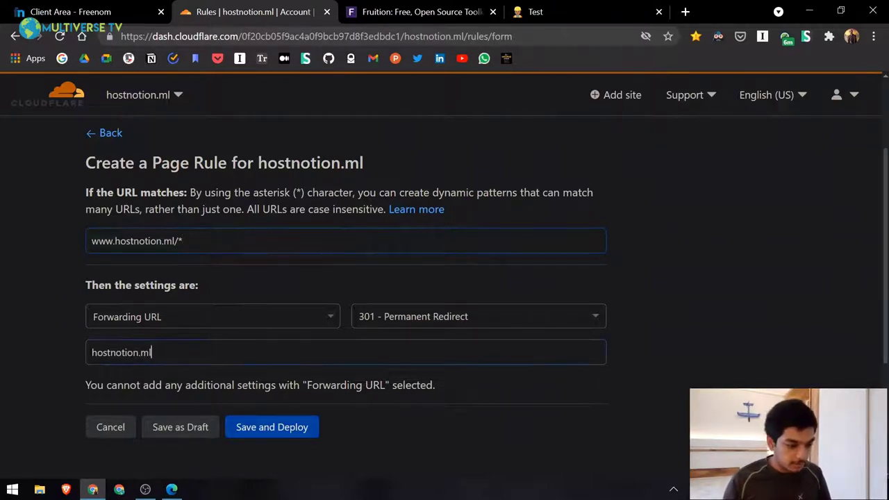
Add a trailing slash to make the destination hostnotion.ml/ and try to save the page rule as a draft.
key(ctrl+a)
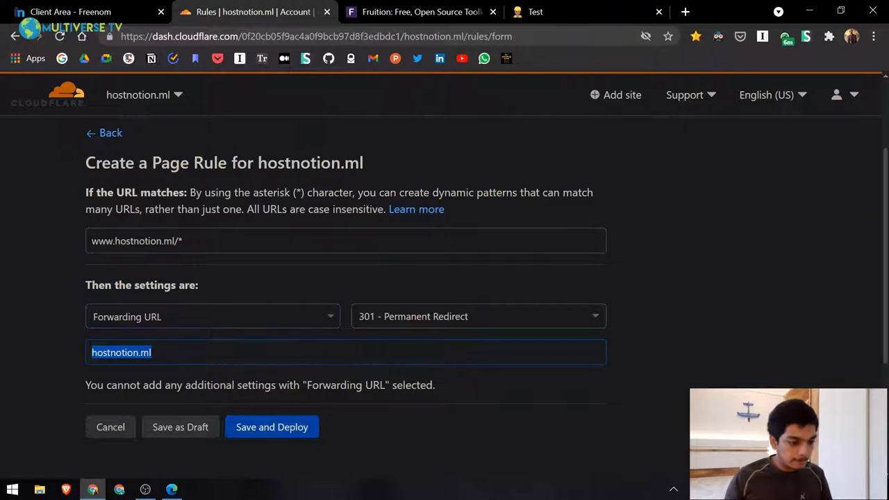
click(152, 353)
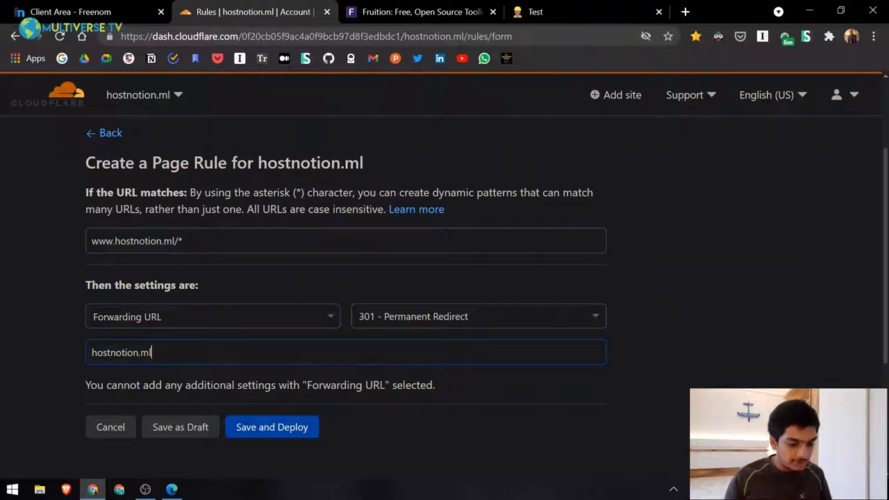
text(/)
key(ctrl+a)
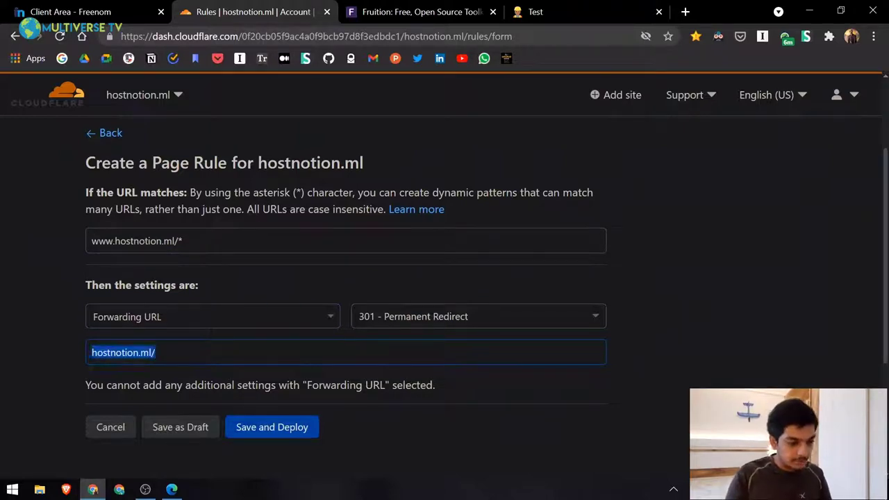
key(BackSpace)
key(ctrl+z)
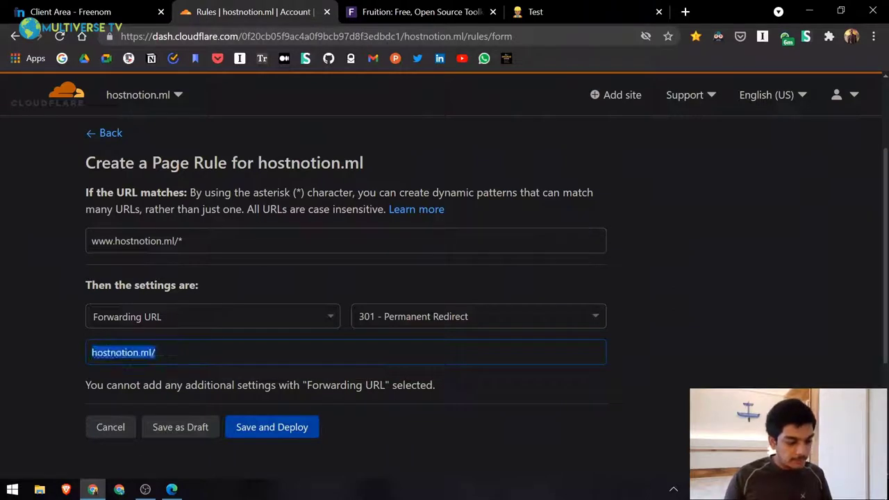
click(197, 428)
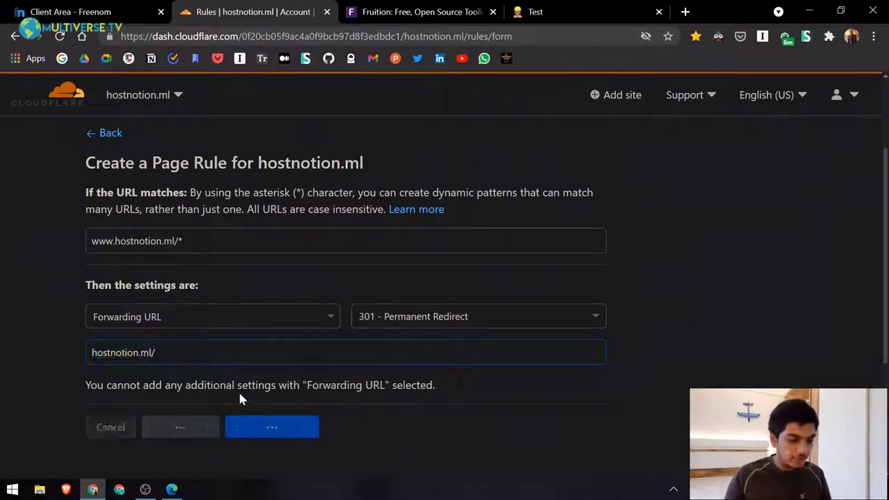
scroll(139, 311, down, 1)
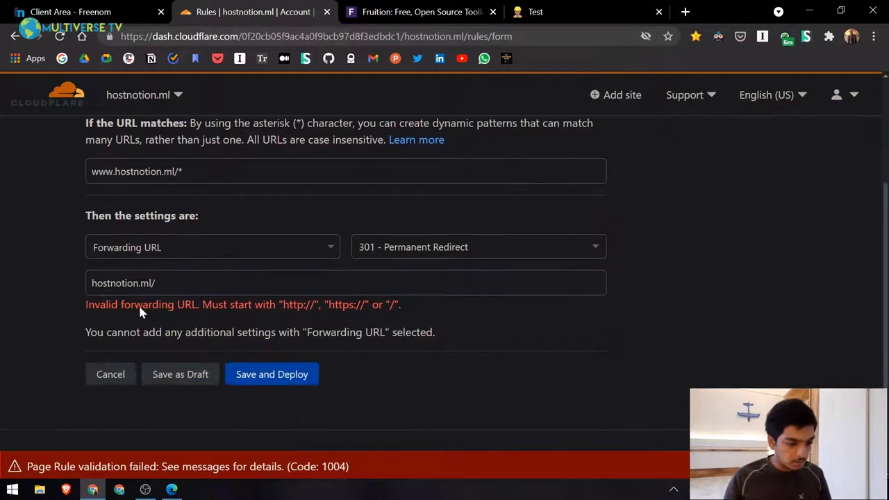
click(92, 283)
text(https)
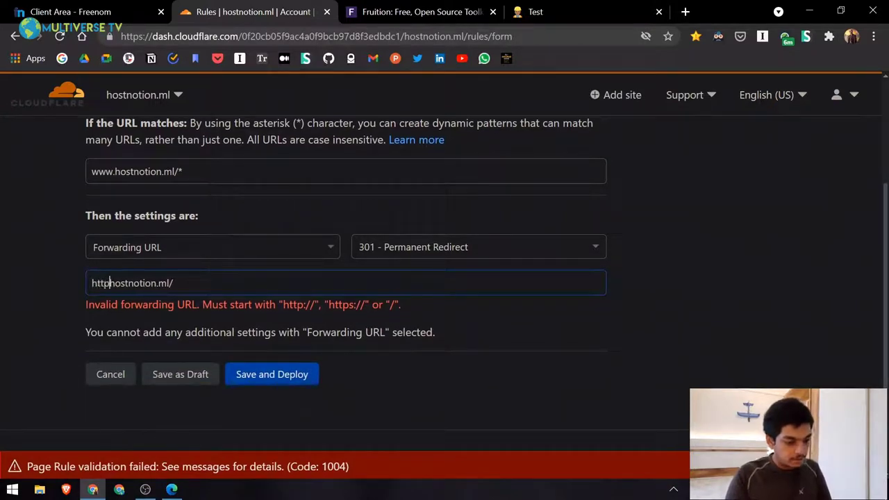
text(://)
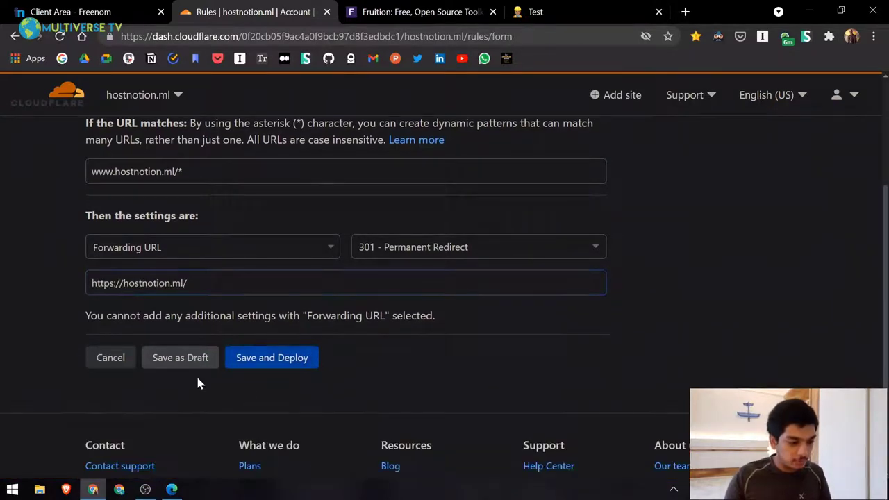
click(202, 366)
click(180, 360)
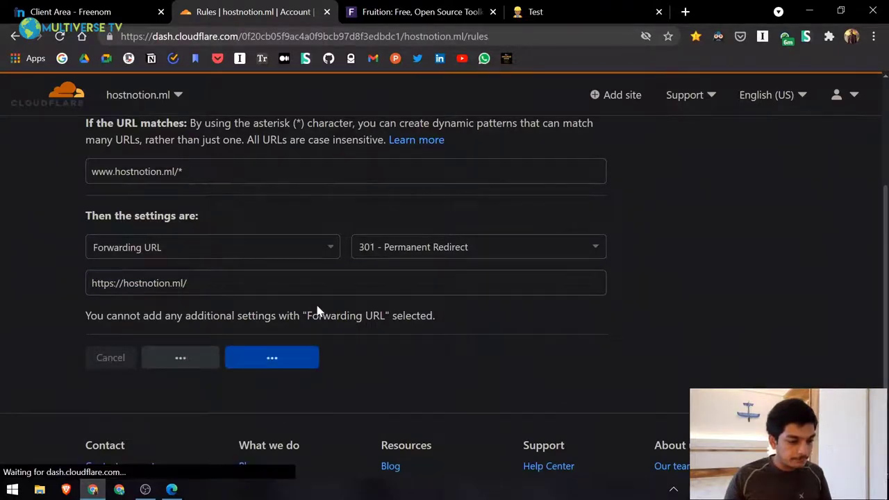
scroll(268, 287, down, 4)
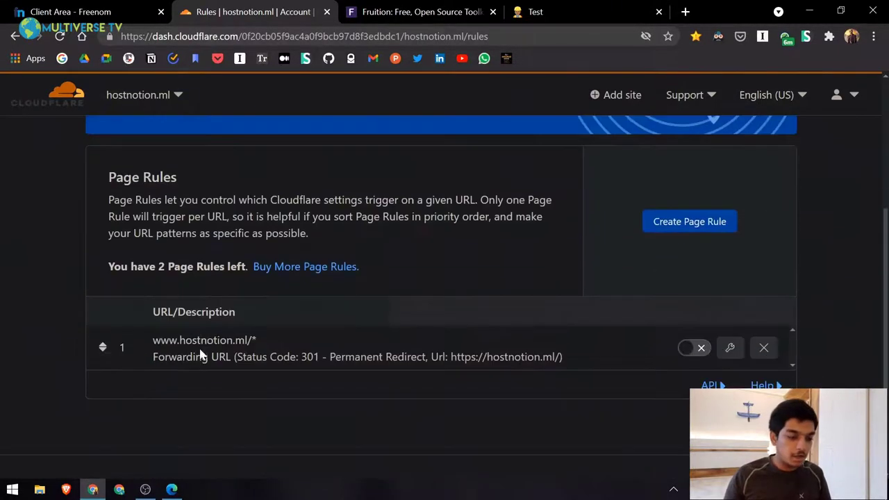
Open the overview of hostnotion.ml and request a check of its nameservers.
scroll(389, 361, up, 4)
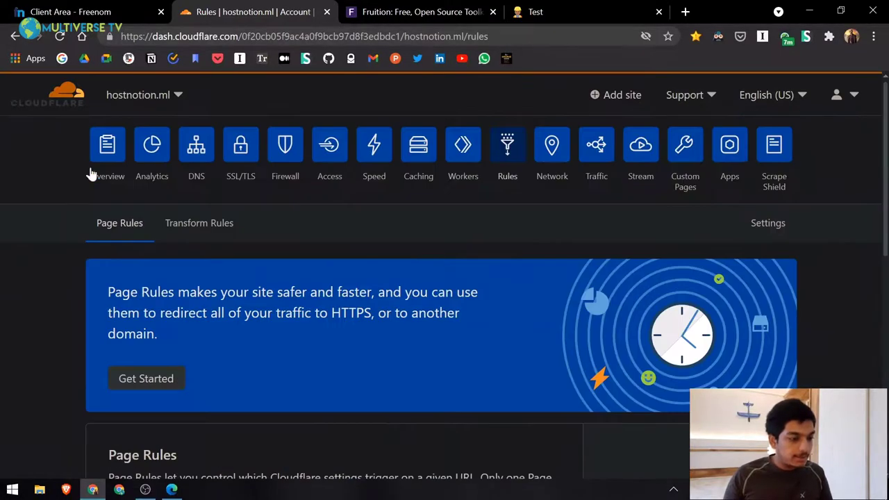
click(97, 146)
scroll(209, 248, down, 2)
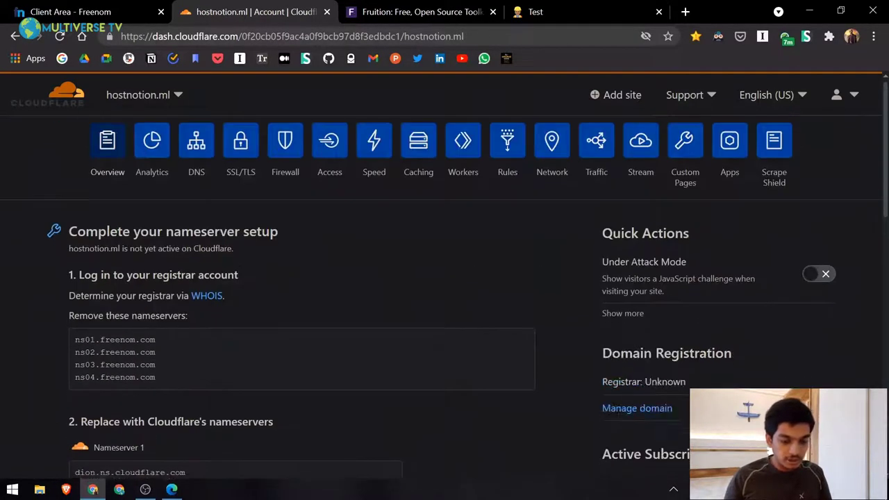
scroll(208, 248, down, 5)
scroll(444, 291, up, 10)
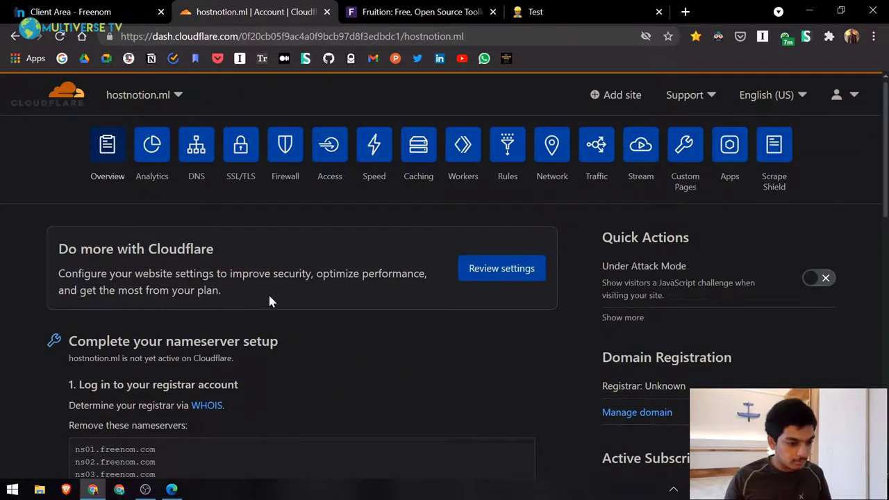
scroll(271, 300, down, 12)
scroll(341, 298, up, 2)
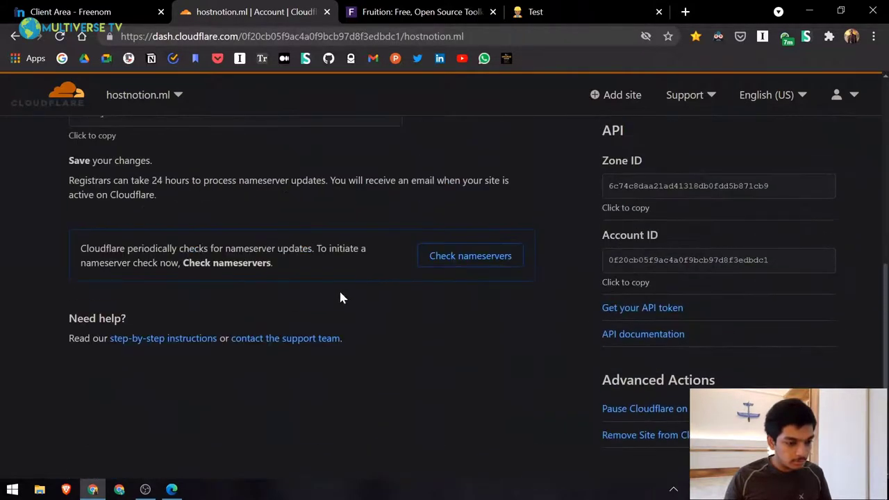
click(461, 258)
scroll(398, 286, up, 4)
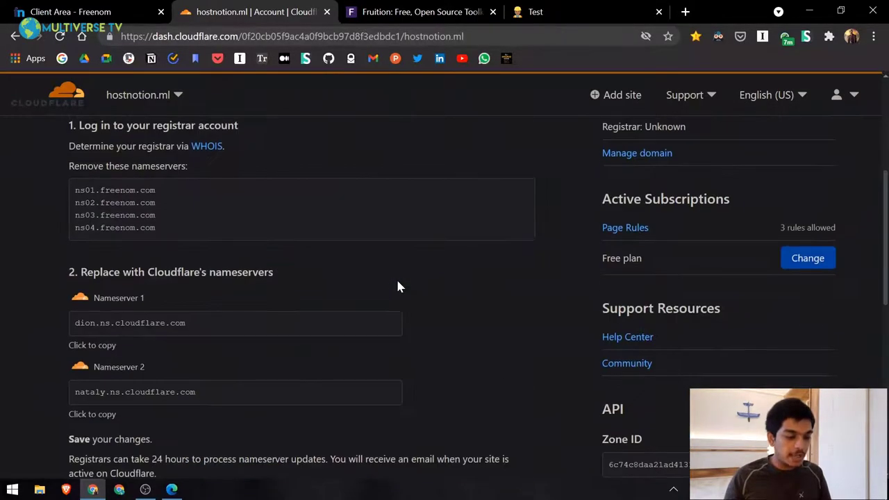
Switch to Freenom and review the custom nameservers set for hostnotion.ml against the ones Cloudflare requires.
scroll(399, 285, up, 3)
scroll(389, 288, down, 2)
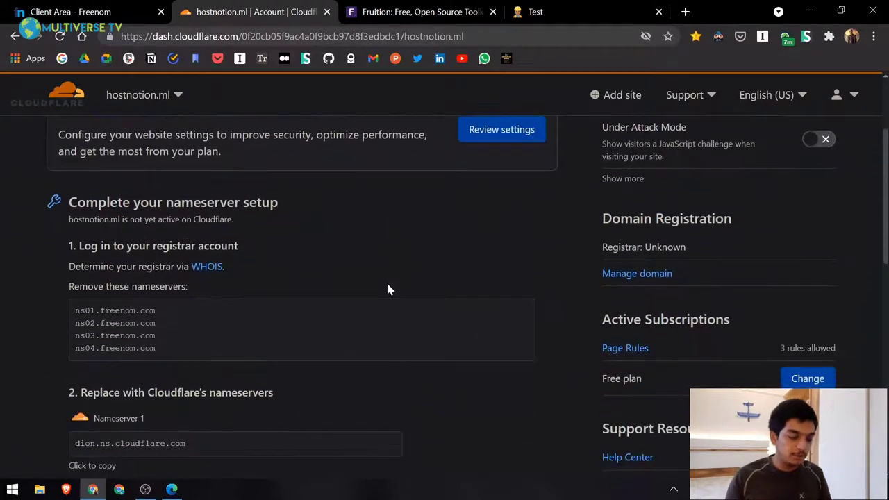
click(25, 11)
click(251, 217)
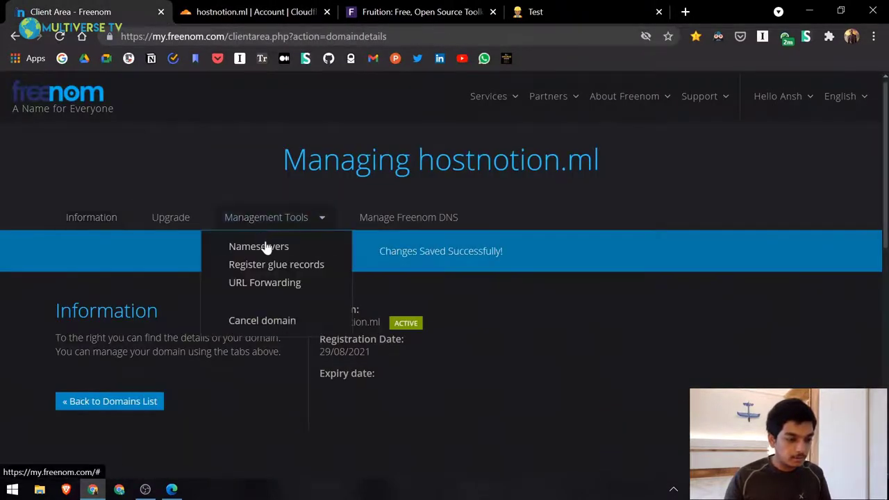
click(266, 246)
scroll(266, 245, down, 4)
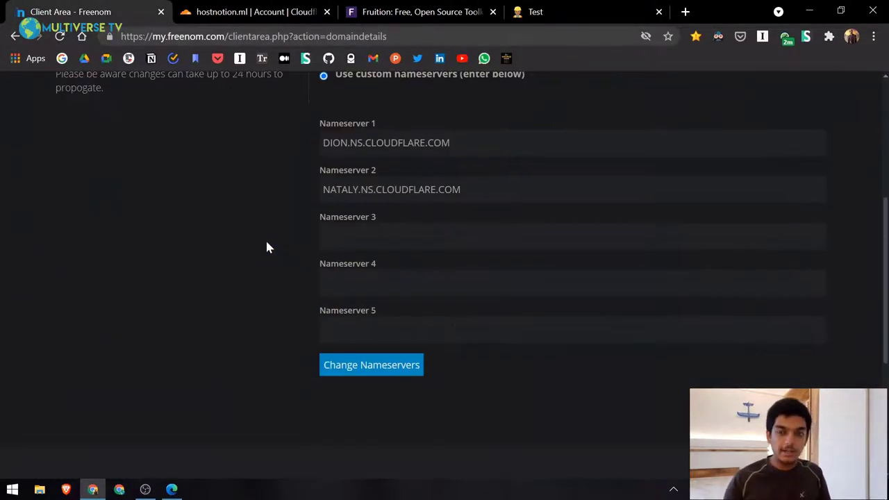
Return to Cloudflare and check the overview and the page rules of hostnotion.ml.
click(288, 8)
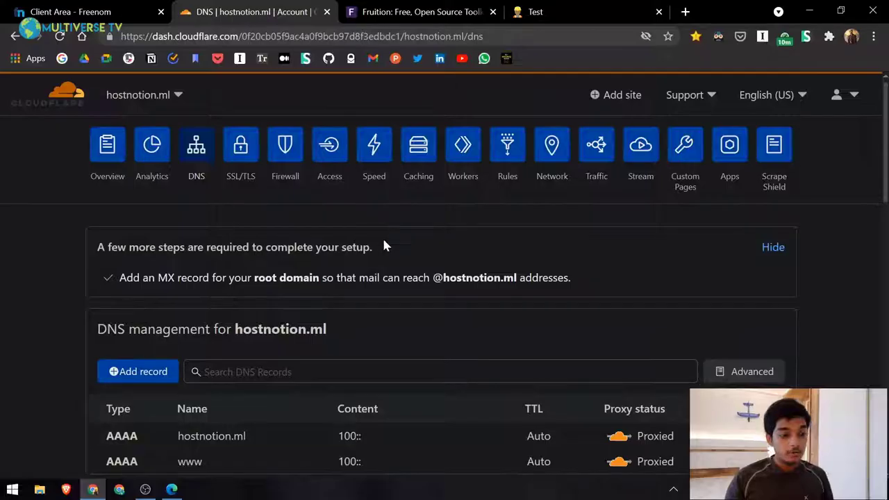
click(97, 152)
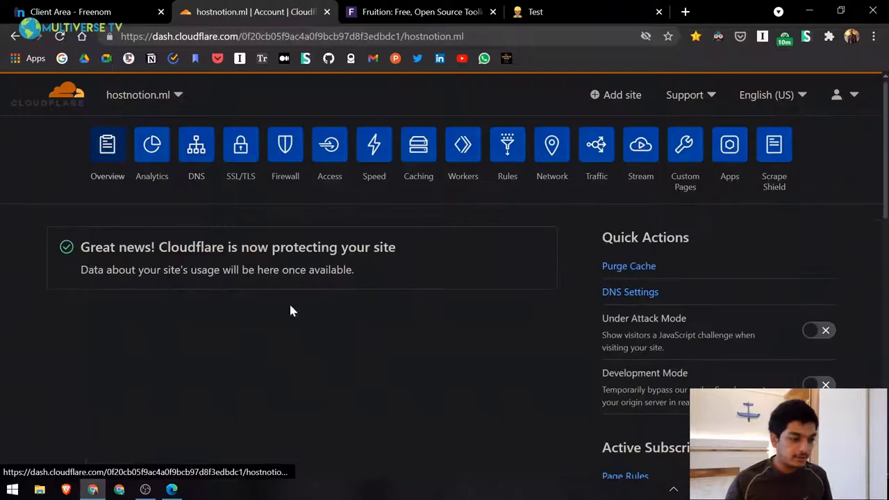
click(502, 153)
scroll(340, 242, down, 10)
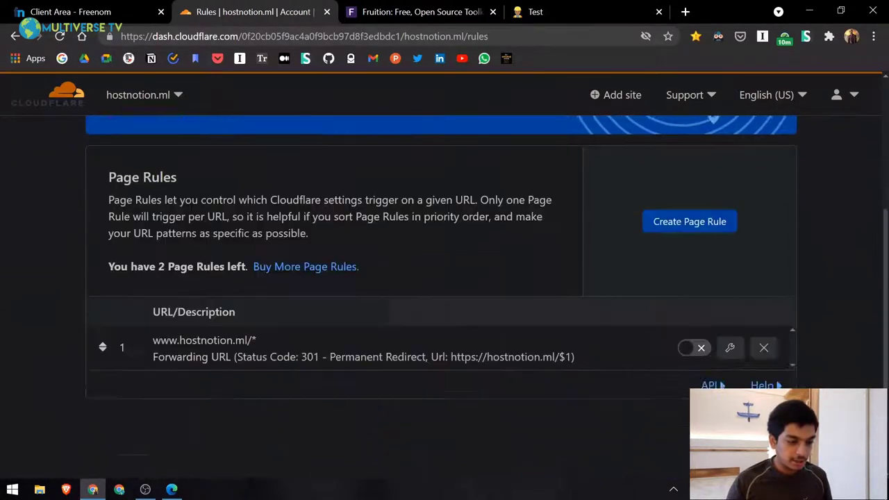
scroll(208, 361, up, 1)
scroll(282, 399, up, 3)
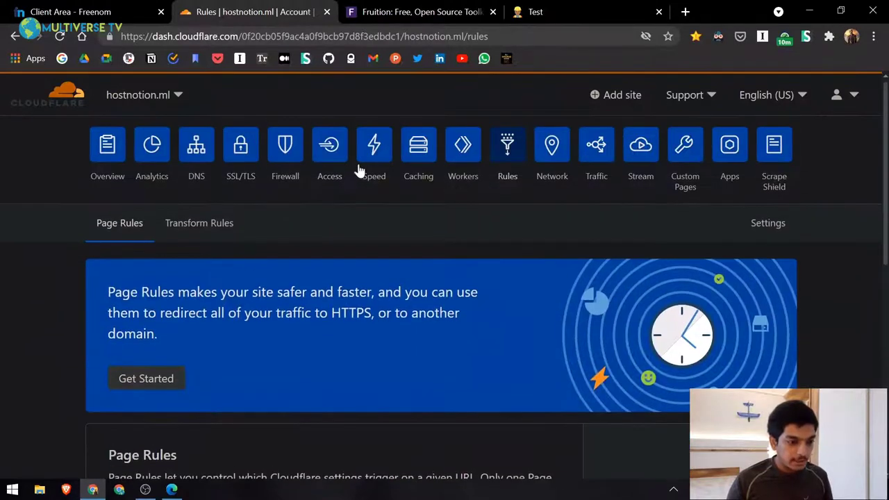
Review the Worker route assigned to hostnotion.ml.
click(469, 160)
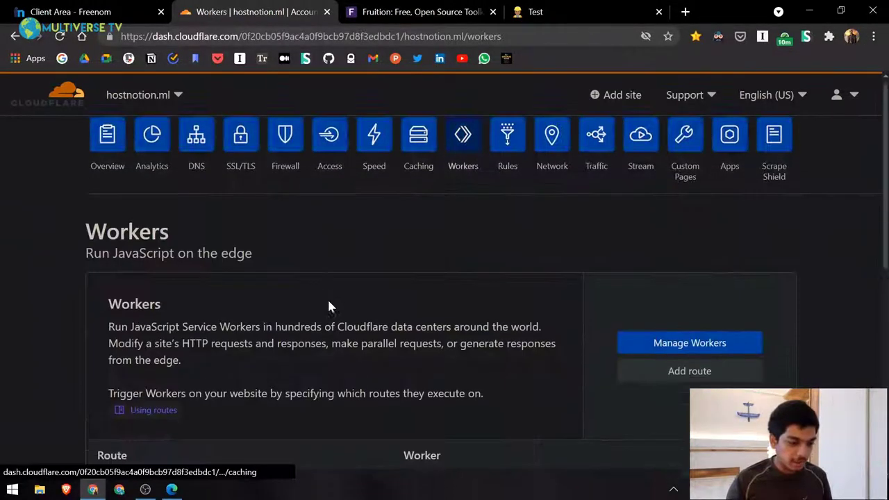
scroll(328, 298, down, 1)
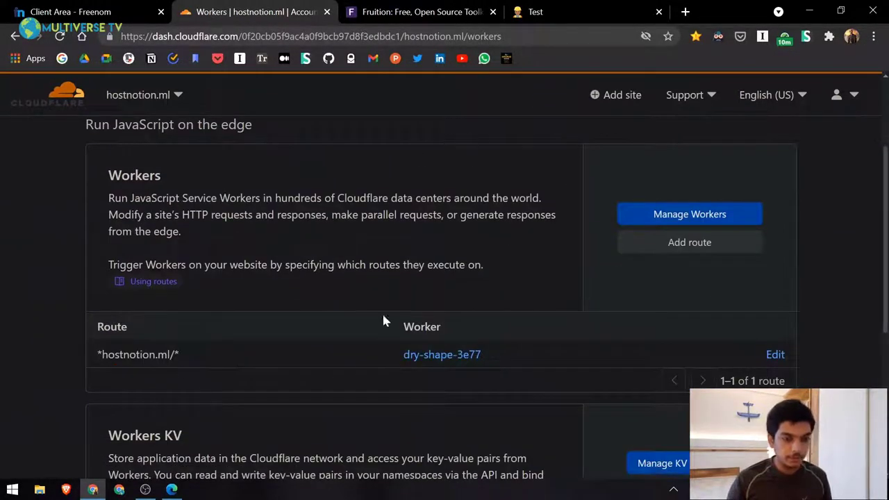
scroll(326, 371, up, 2)
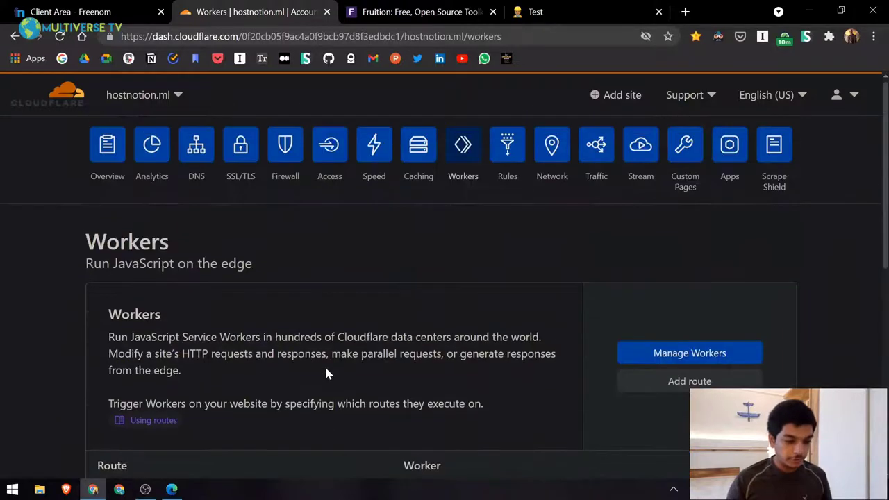
Switch to Edge and load hostnotion.ml in a new tab.
click(172, 490)
click(27, 143)
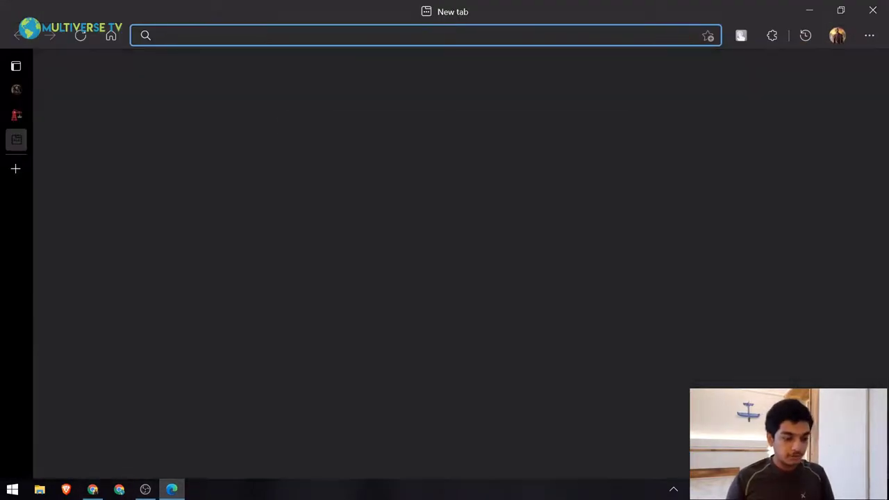
text(hostnotion.)
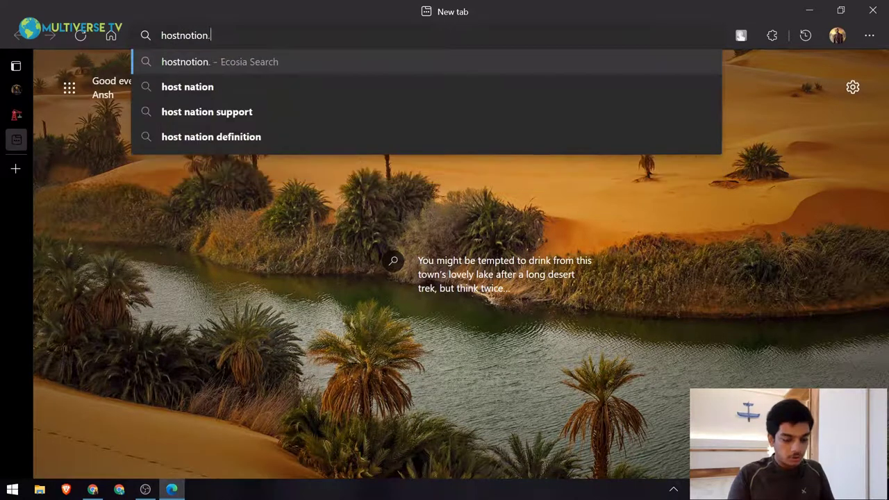
text(ml)
key(Return)
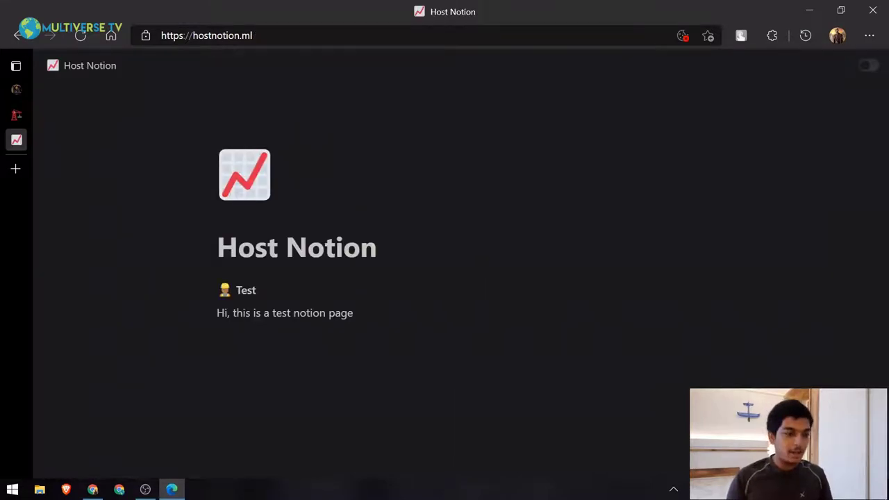
click(197, 39)
key(End)
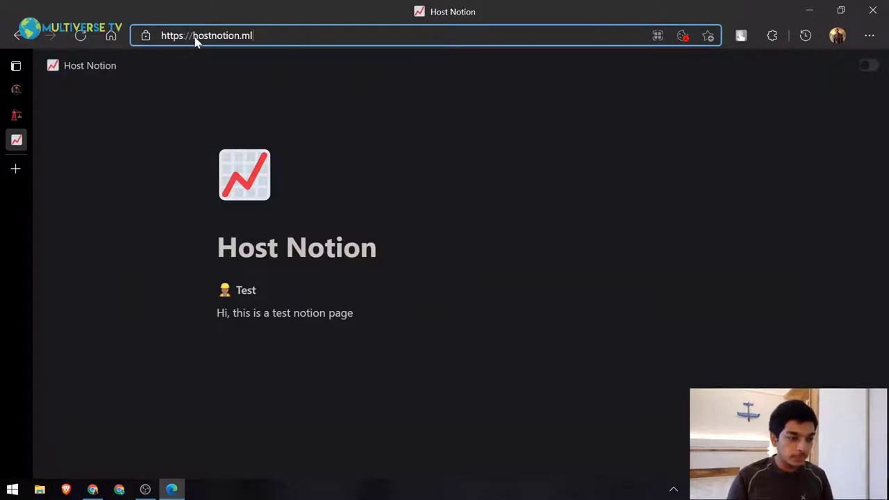
click(194, 35)
text(www.)
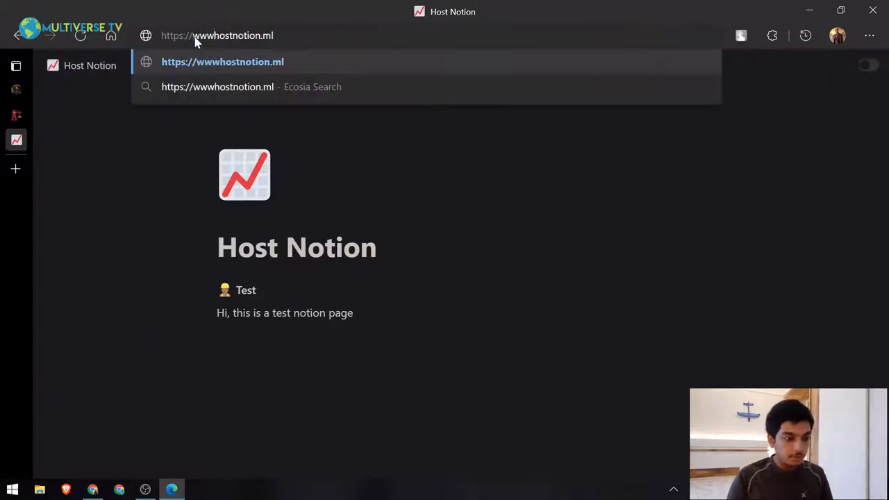
key(Return)
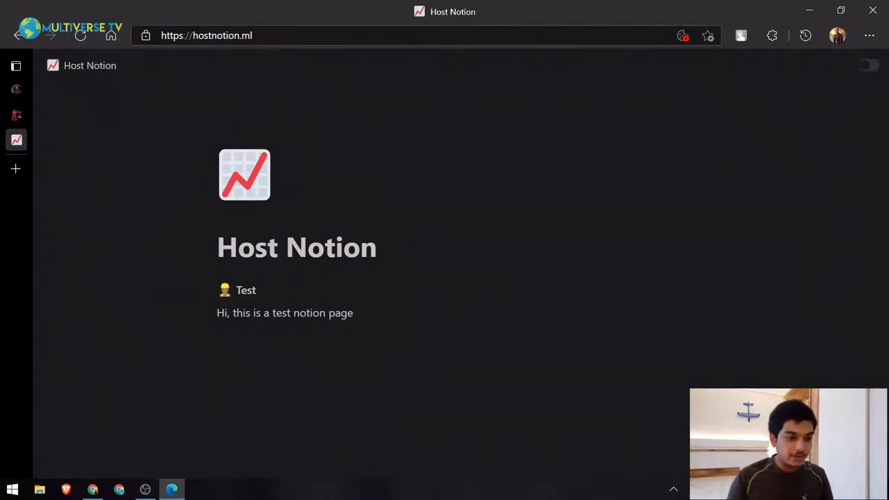
Load the subpage at hostnotion.ml/test to test its custom slug.
click(284, 35)
key(End)
text(/tes)
text(t)
key(Return)
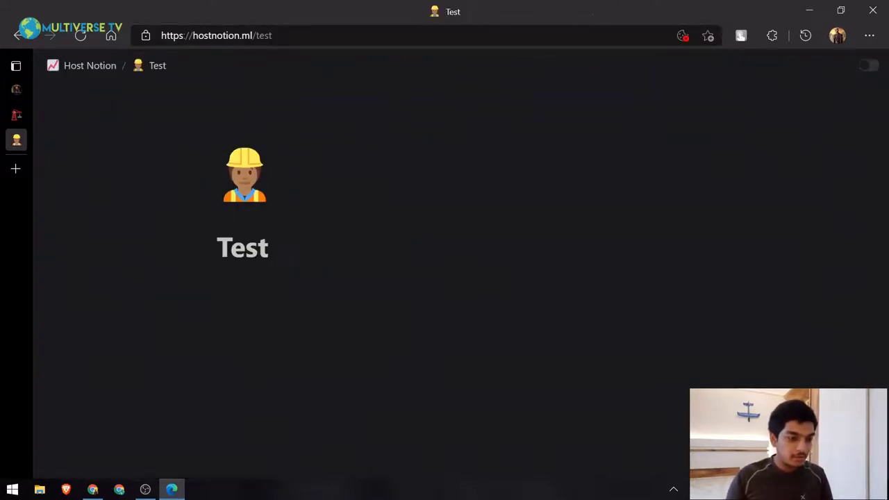
Switch back to Notion in Chrome, open the parent Host Notion page and copy its public web link.
key(alt+Tab)
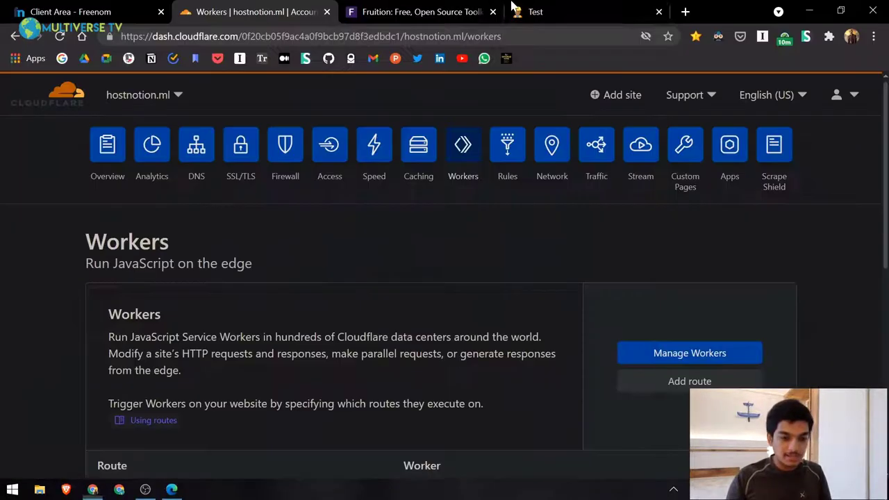
click(530, 7)
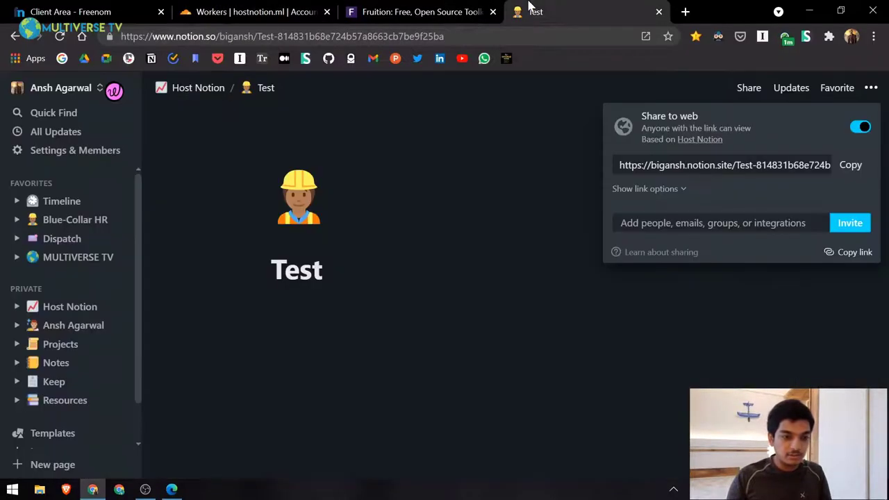
click(397, 280)
click(212, 89)
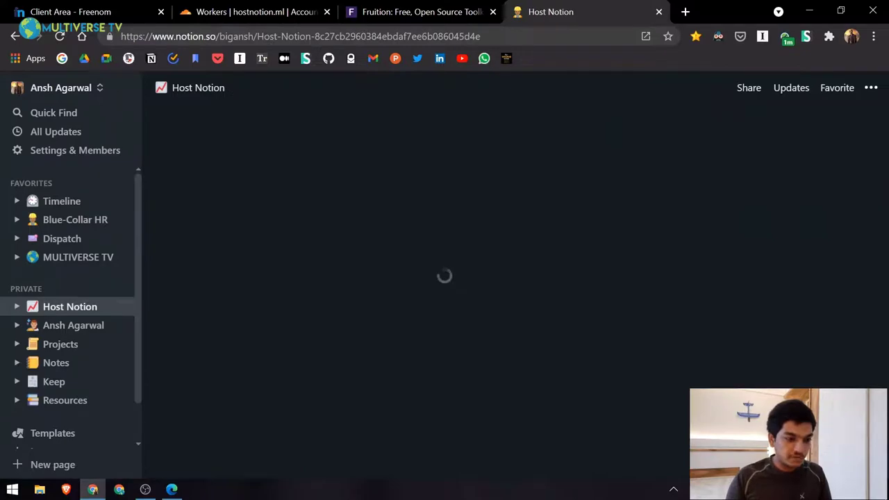
click(751, 89)
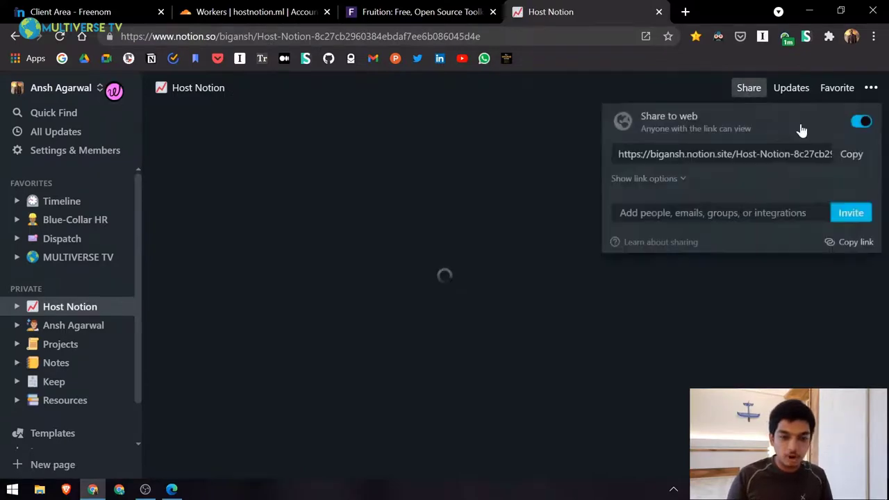
click(856, 154)
Open the copied notion.site link of the Host Notion page in a new Edge tab.
key(alt+Tab)
click(15, 170)
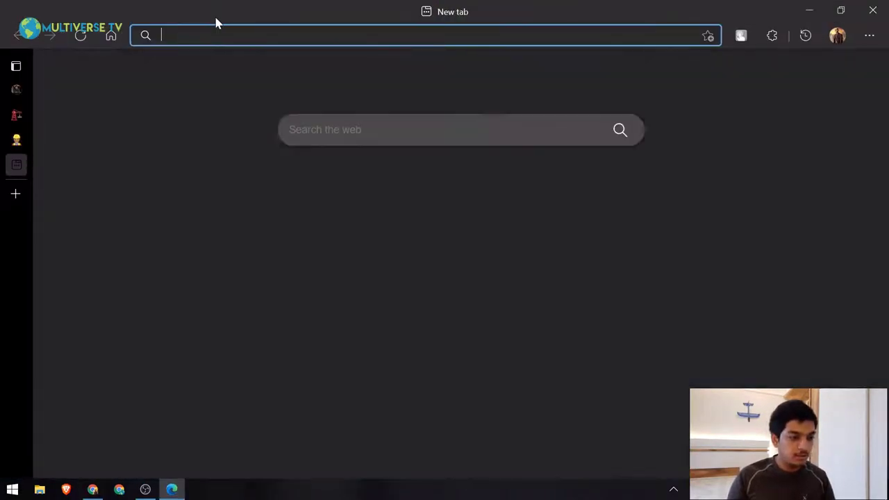
key(ctrl+v)
key(Return)
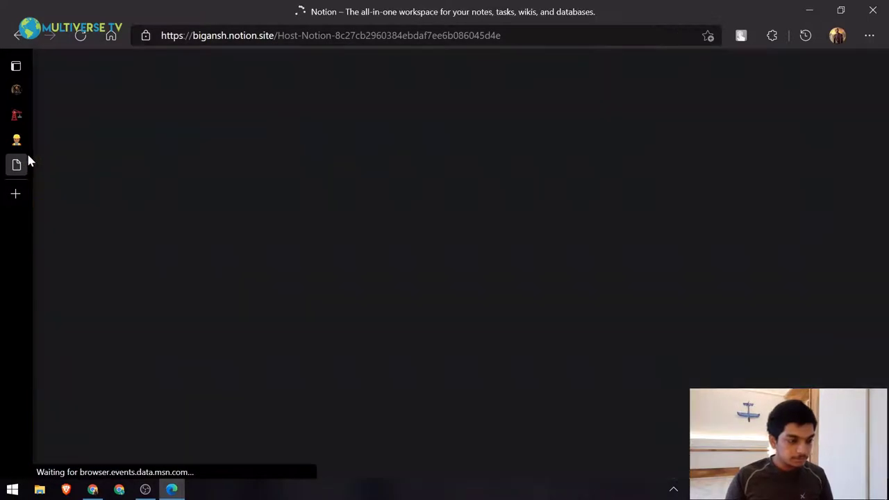
Go back to the Host Notion home page on hostnotion.ml and compare it with the original notion.site version.
click(16, 141)
click(84, 73)
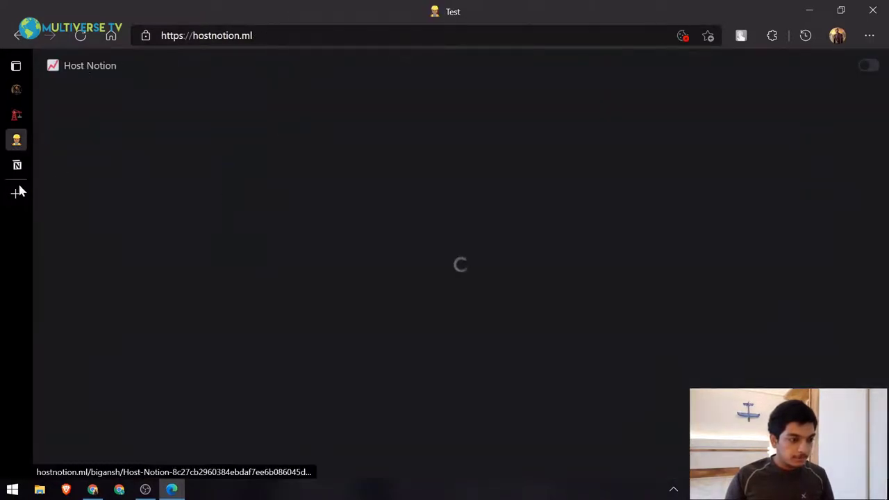
click(23, 165)
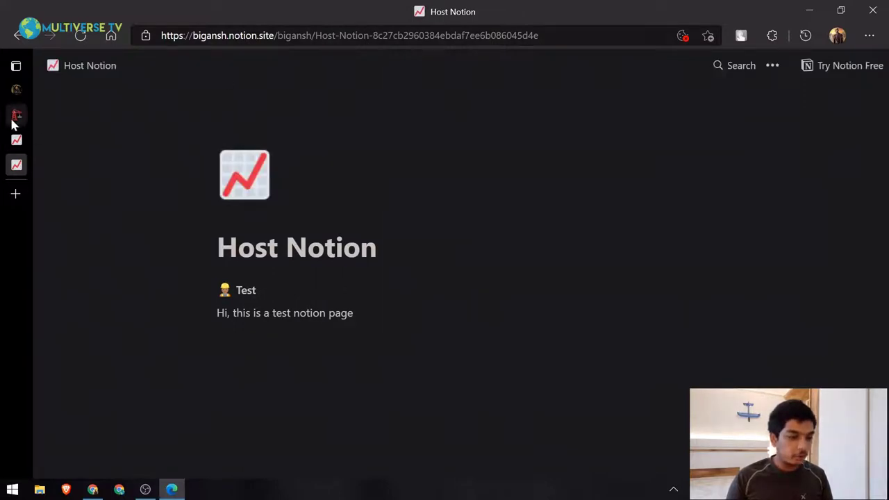
click(16, 141)
click(17, 165)
click(17, 142)
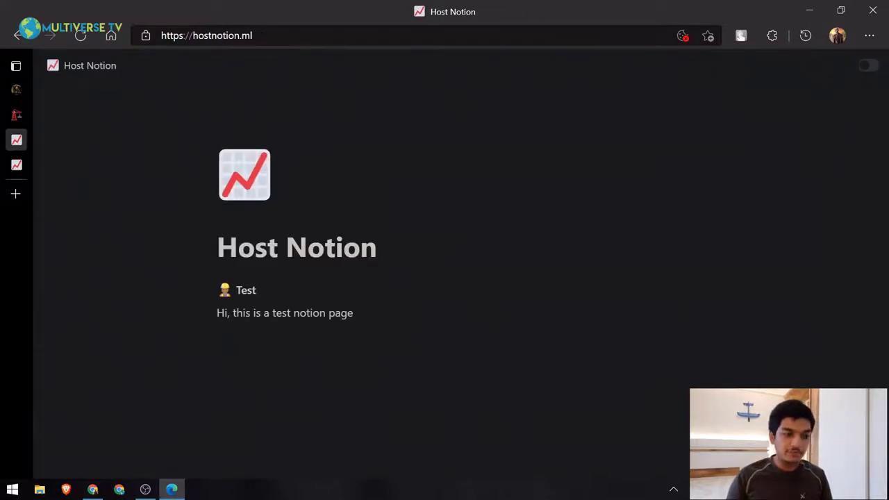
click(17, 166)
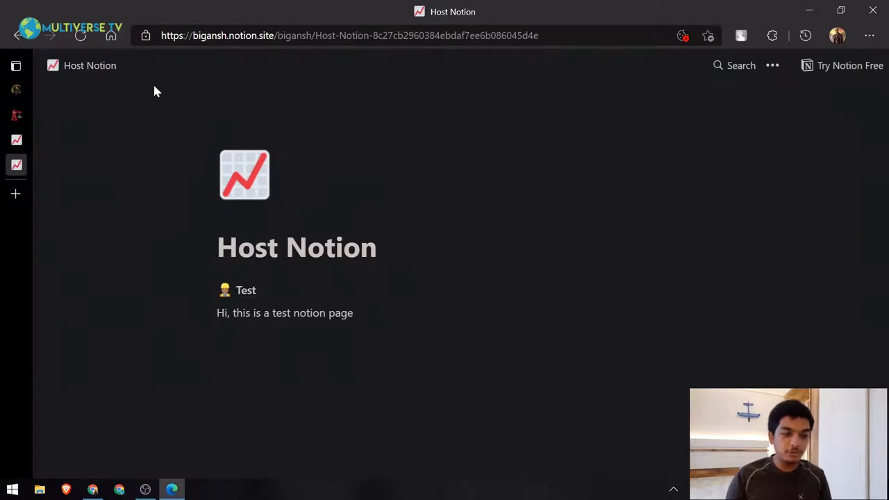
click(17, 140)
click(23, 173)
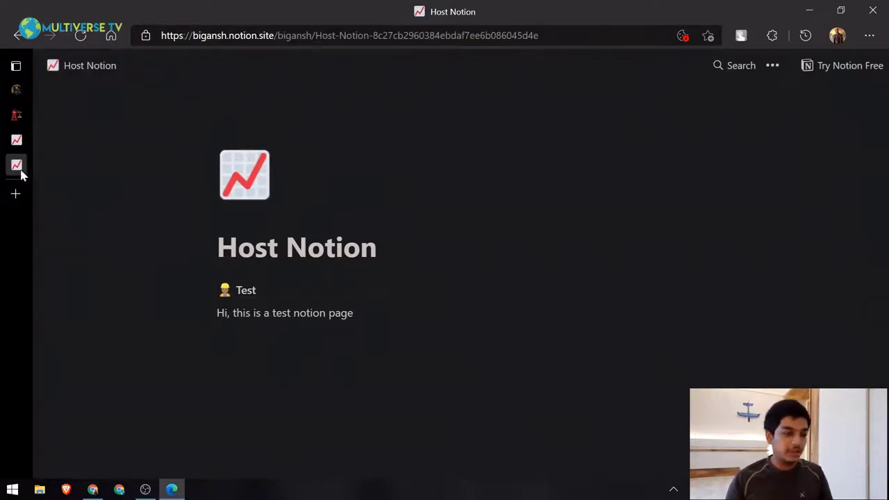
click(17, 140)
Examine the *hostnotion.ml/* Worker route settings in Cloudflare, close them without saving, and return to the hosted page in Edge.
click(93, 490)
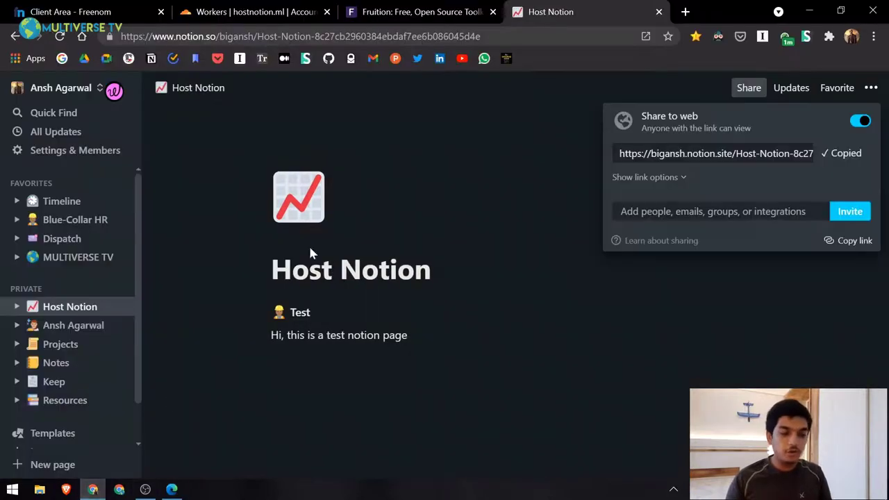
click(264, 11)
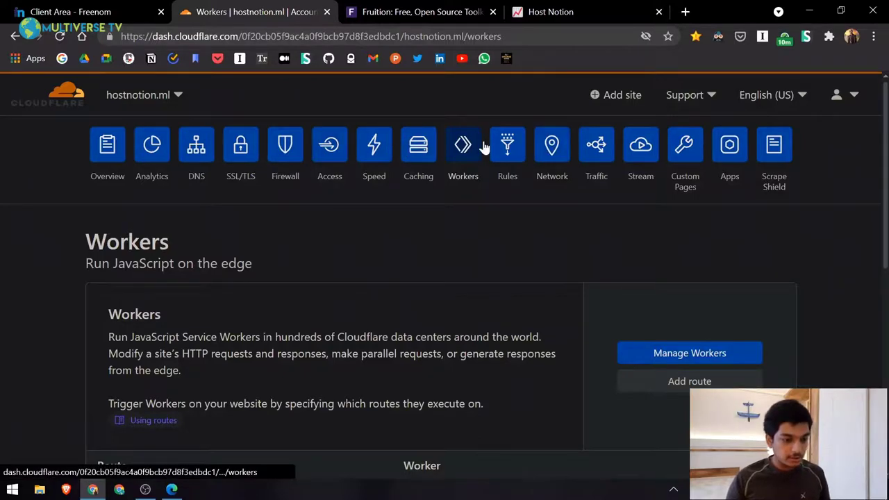
scroll(318, 294, down, 3)
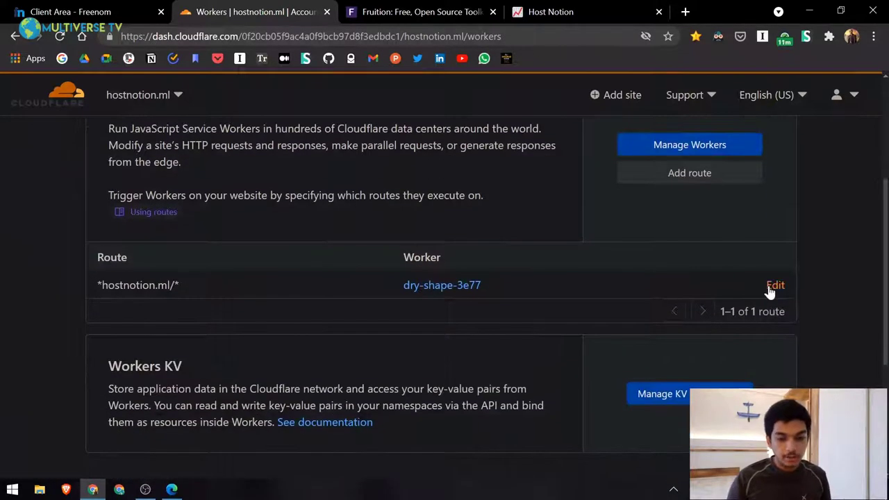
click(774, 286)
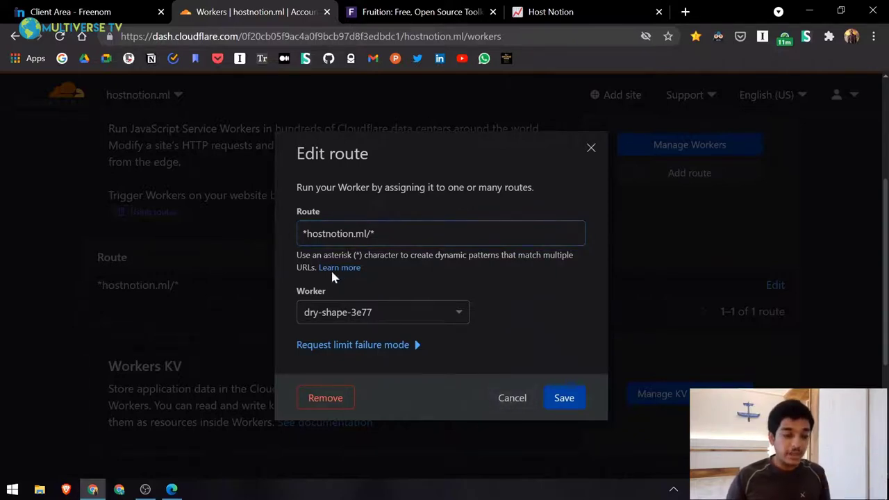
click(313, 234)
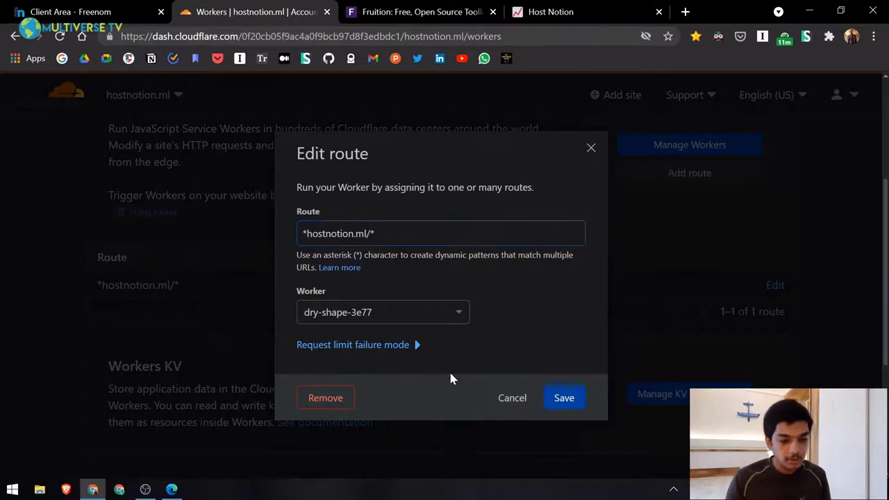
click(506, 399)
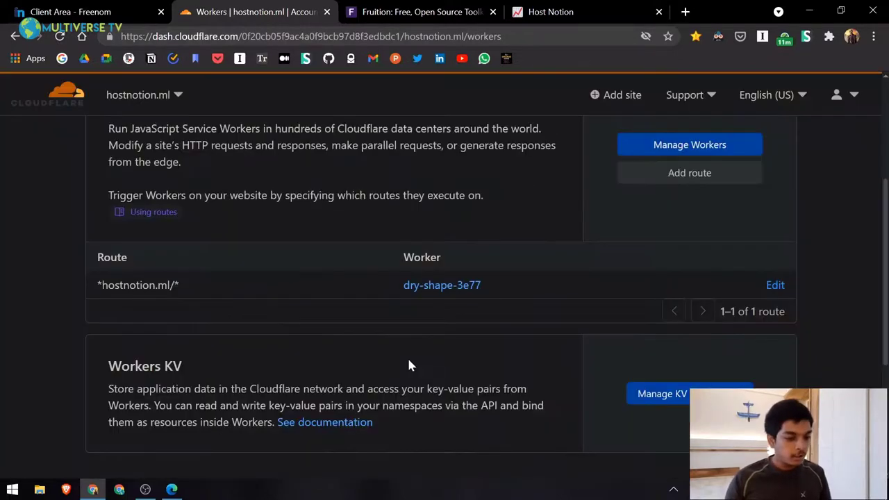
scroll(409, 361, up, 3)
click(173, 490)
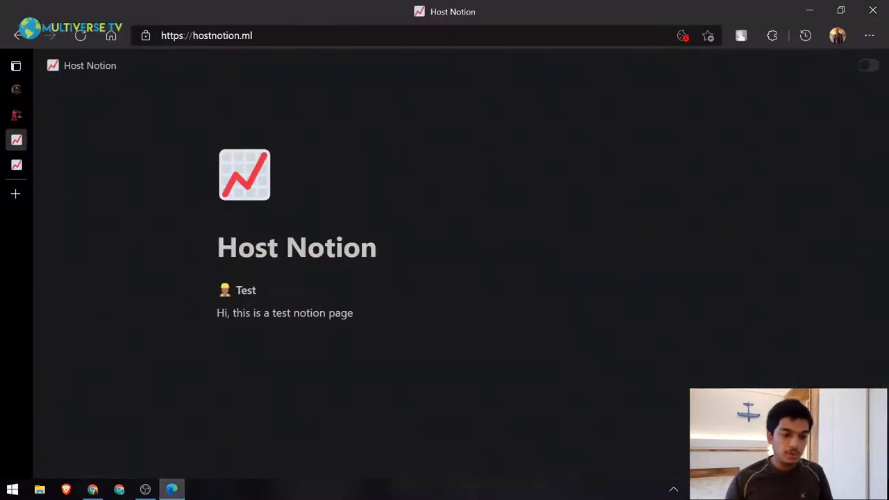
Switch to the fruitionsite GitHub repository in Chrome, browse its open issues, and select the issues page's web address.
click(92, 489)
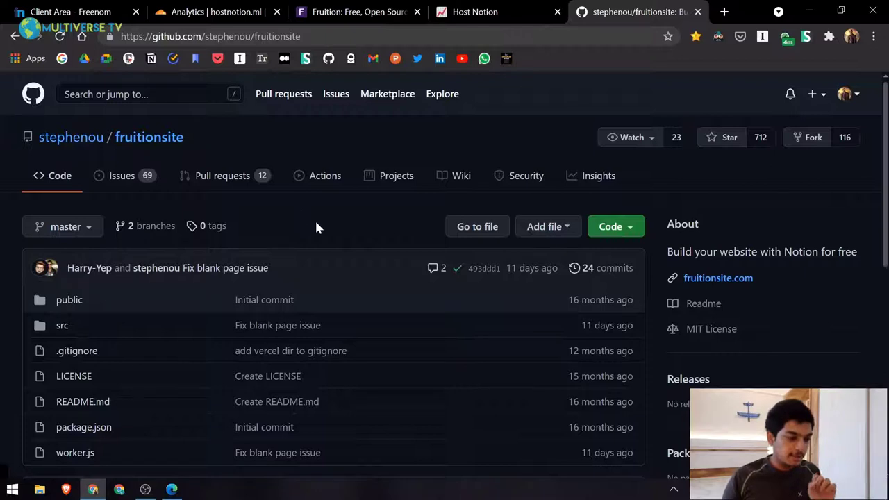
click(121, 189)
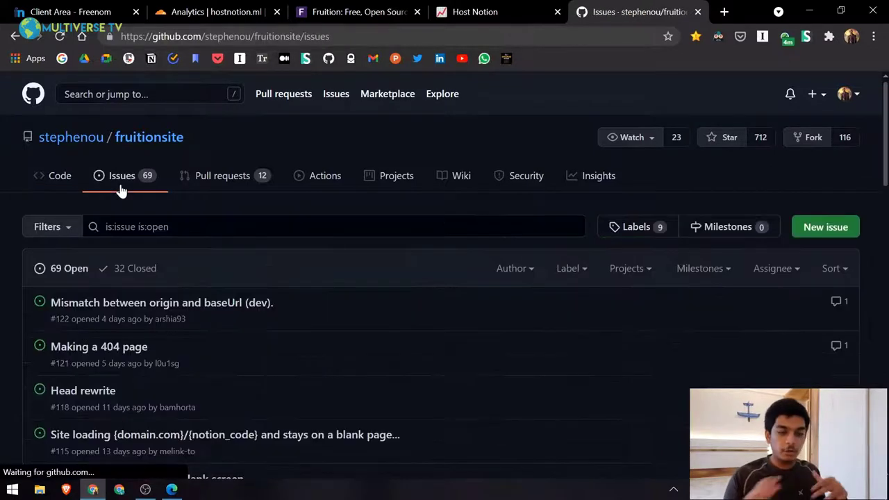
scroll(132, 201, down, 2)
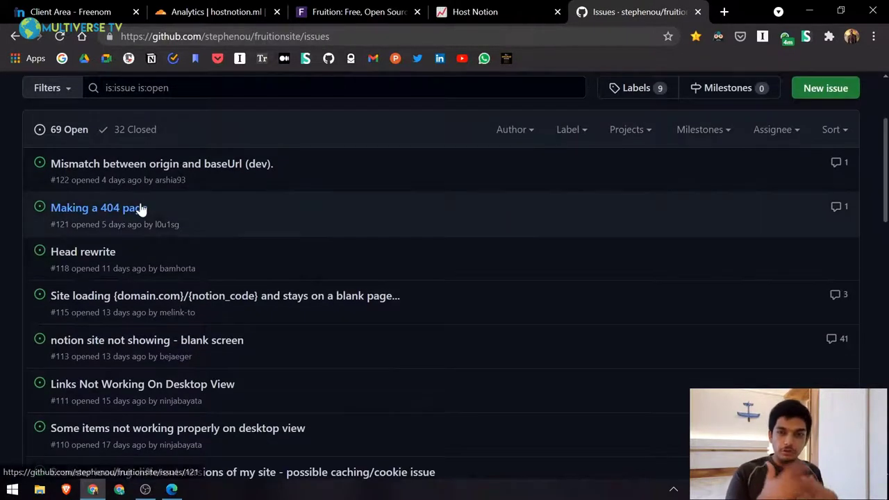
mouse_move(141, 209)
scroll(141, 209, up, 2)
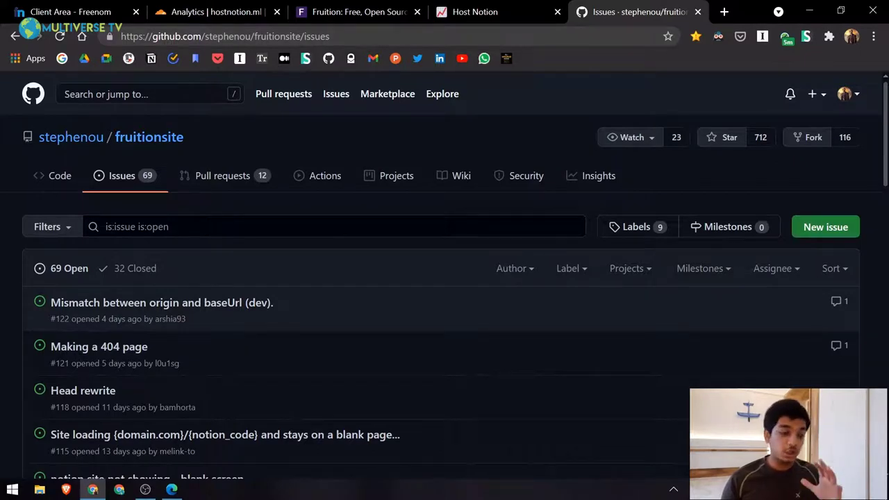
scroll(258, 223, down, 1)
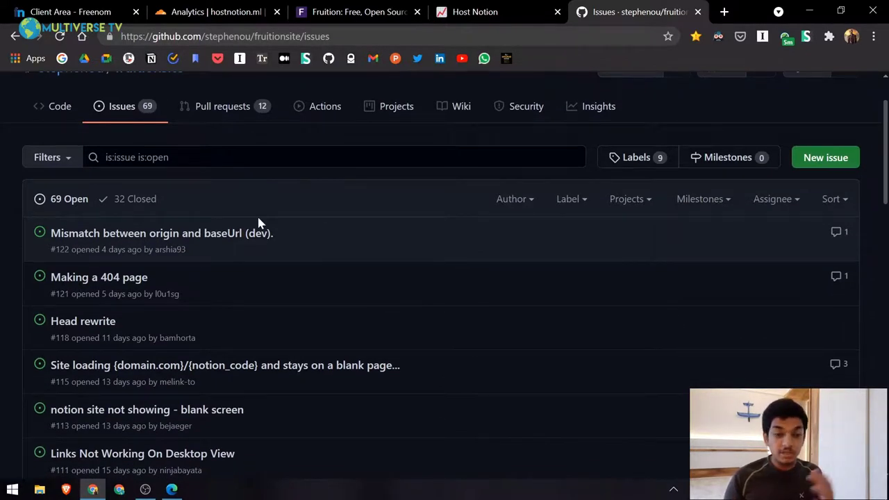
scroll(259, 222, up, 1)
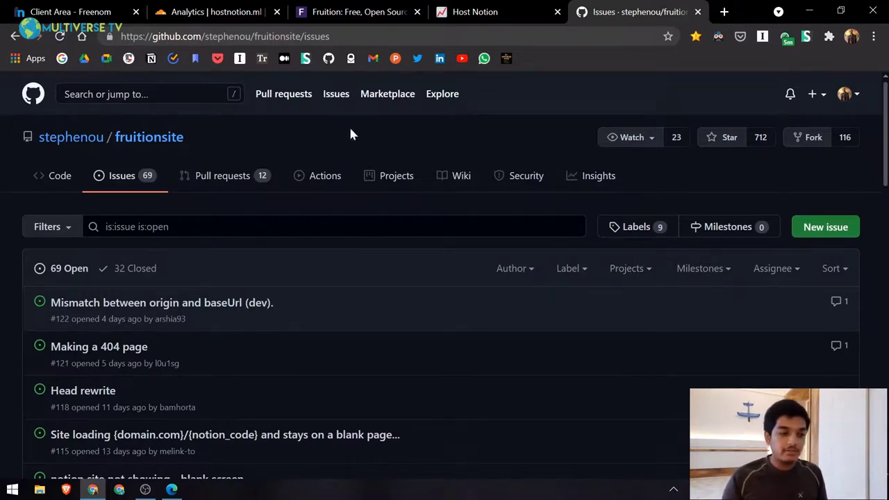
click(375, 36)
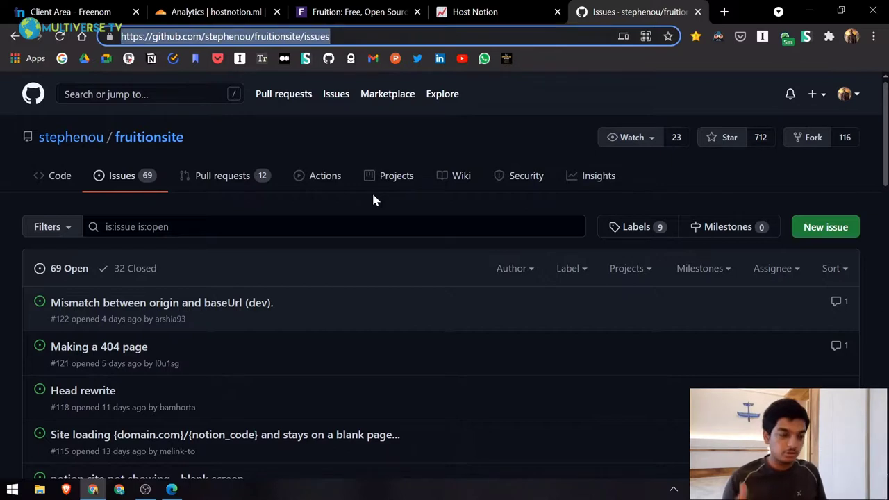